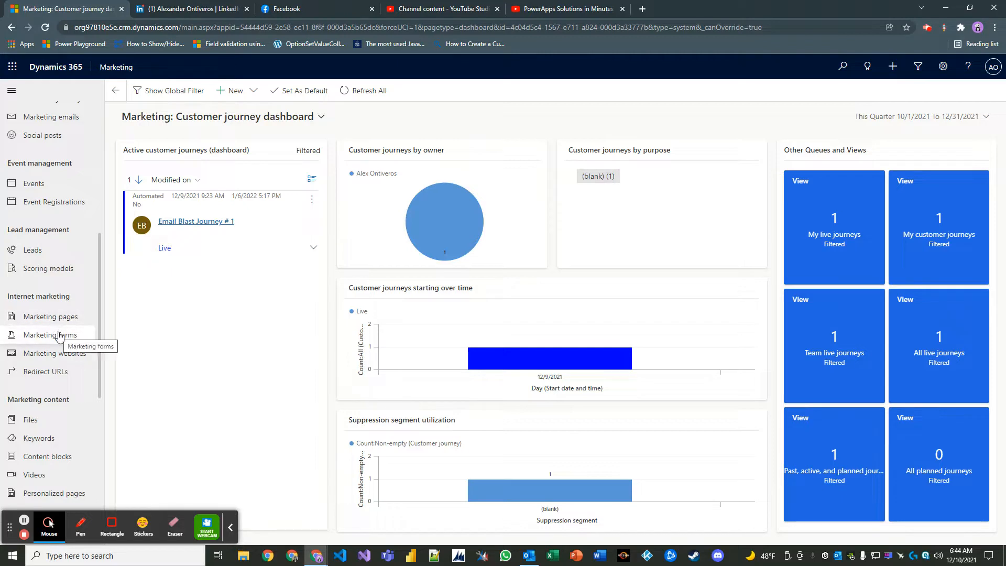
Step: Create a new marketing form based on the argos template
{"action": "left_click", "coordinate": [63, 339]}
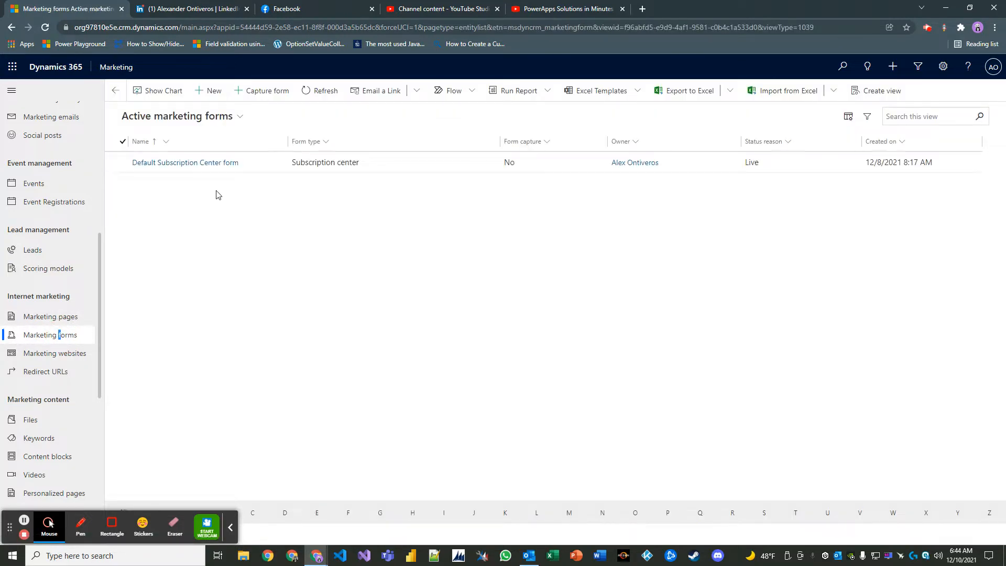
{"action": "left_click", "coordinate": [214, 92]}
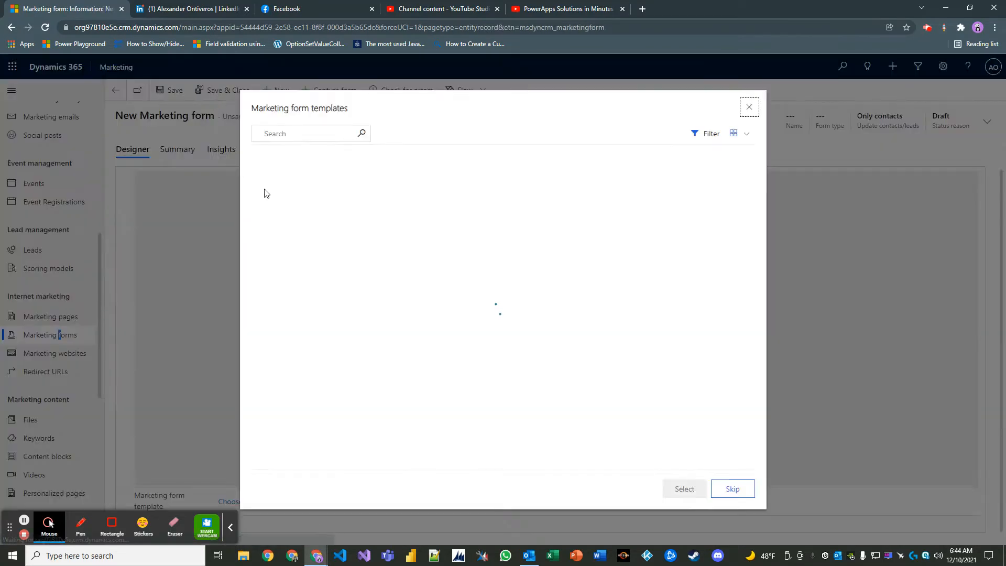
{"action": "scroll", "coordinate": [496, 301], "scroll_direction": "down", "scroll_amount": 3}
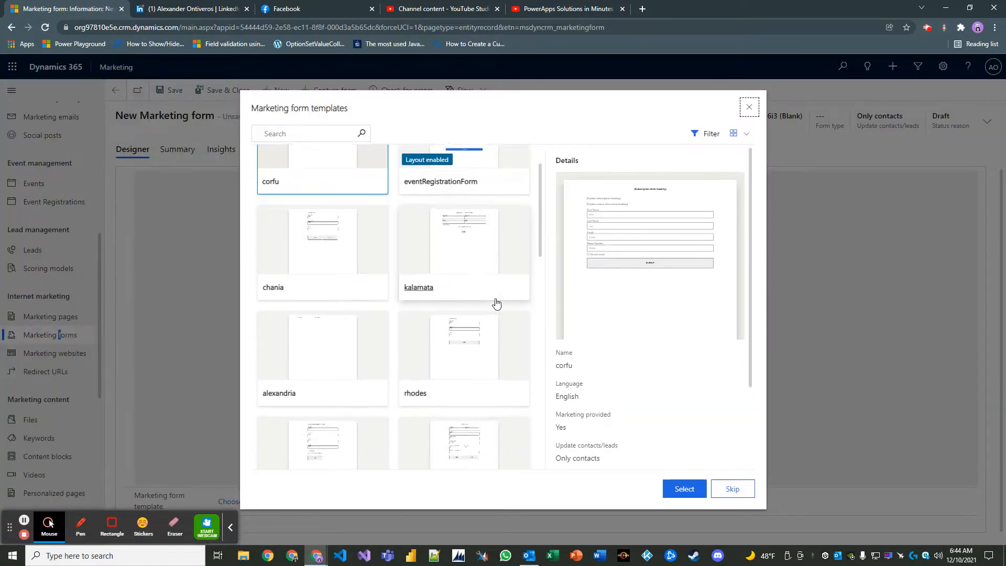
{"action": "scroll", "coordinate": [496, 301], "scroll_direction": "down", "scroll_amount": 1}
{"action": "left_click", "coordinate": [471, 314]}
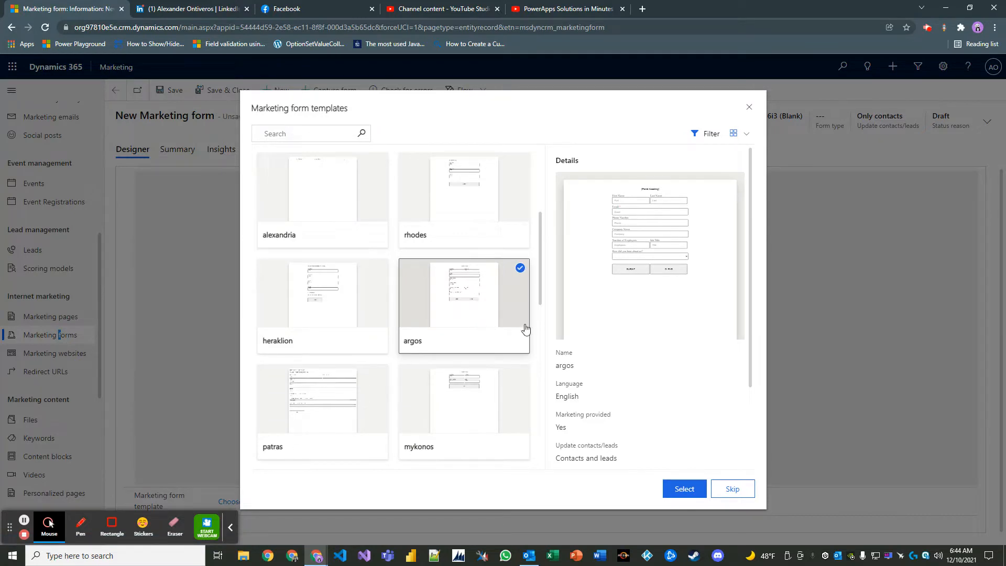
{"action": "scroll", "coordinate": [605, 385], "scroll_direction": "down", "scroll_amount": 2}
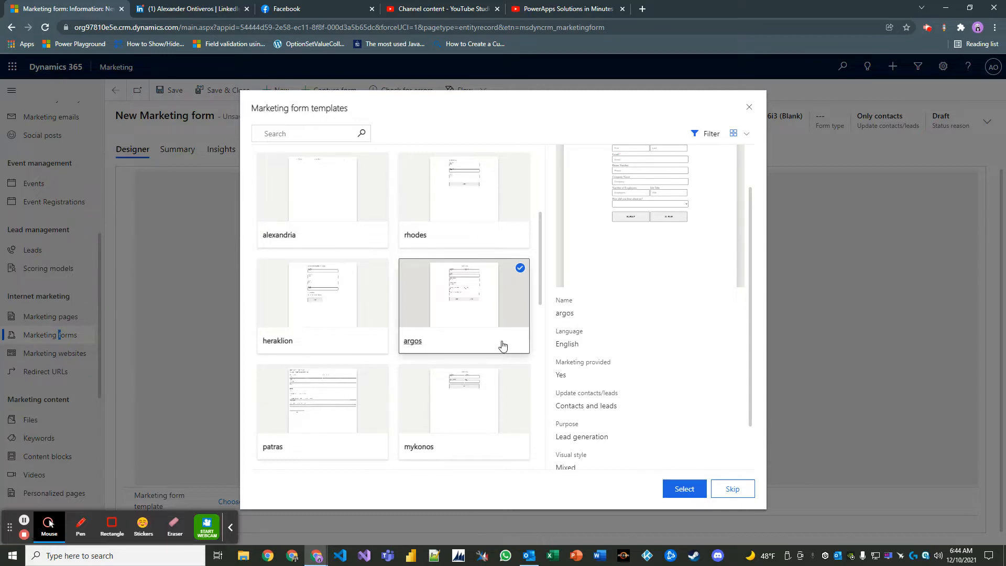
{"action": "left_click", "coordinate": [677, 488]}
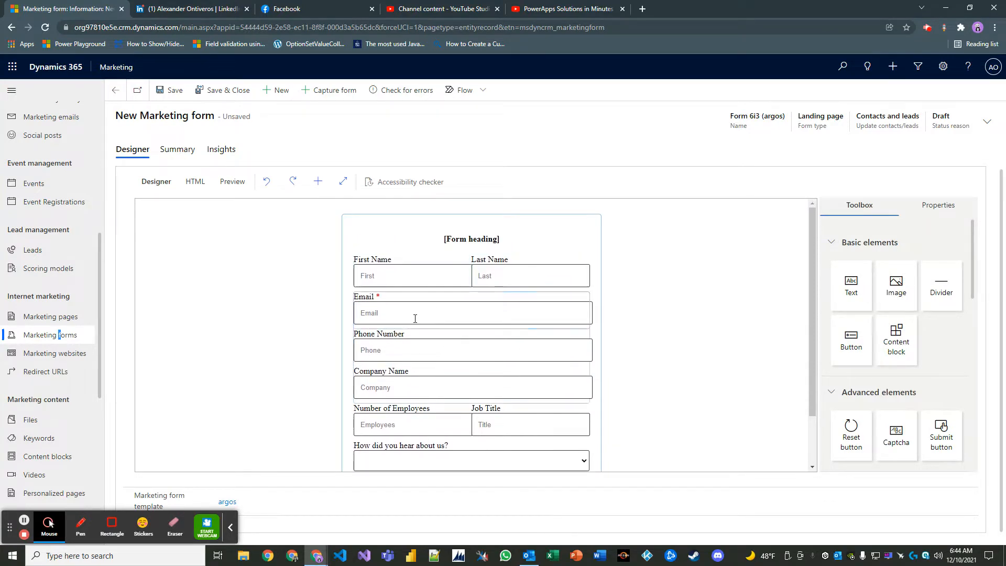
Step: Make the First Name field required on the form
{"action": "scroll", "coordinate": [404, 390], "scroll_direction": "down", "scroll_amount": 1}
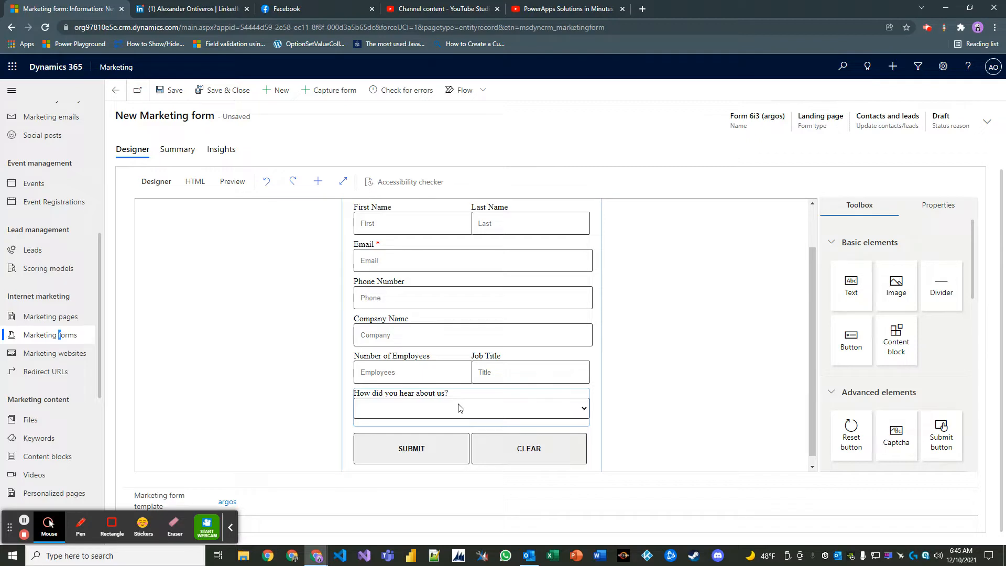
{"action": "scroll", "coordinate": [492, 398], "scroll_direction": "up", "scroll_amount": 1}
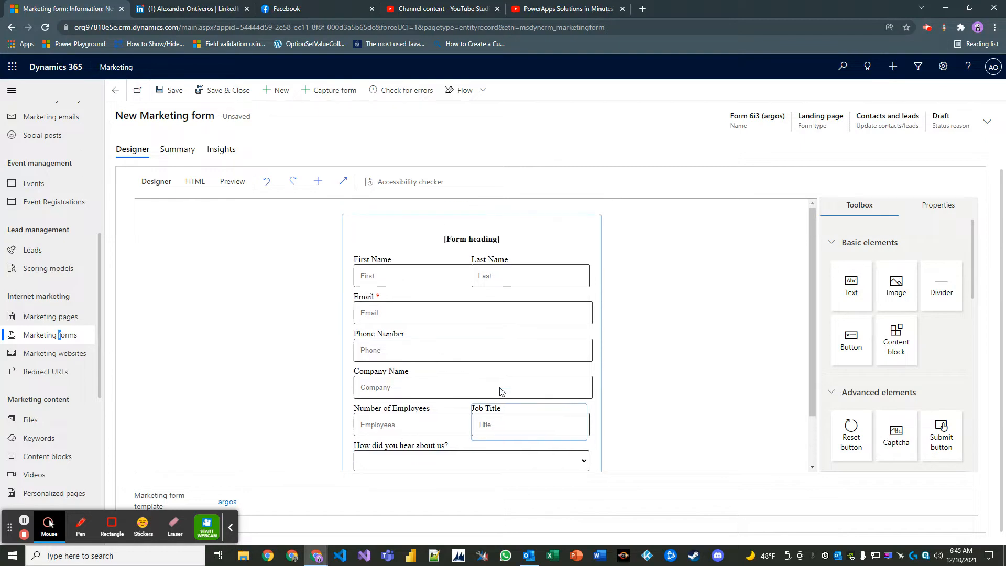
{"action": "left_click", "coordinate": [437, 276]}
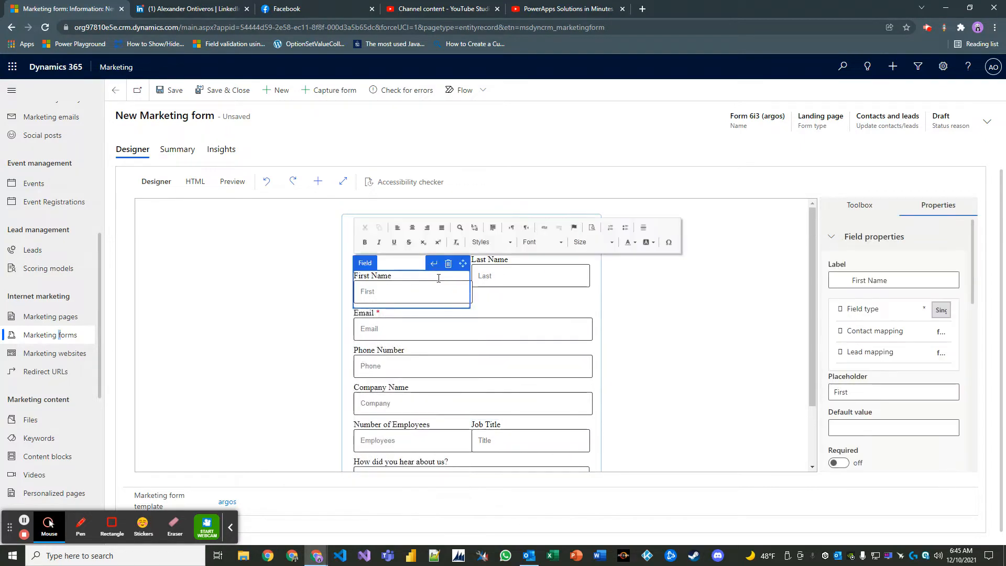
{"action": "left_click", "coordinate": [482, 283]}
{"action": "left_click", "coordinate": [442, 286]}
{"action": "scroll", "coordinate": [843, 353], "scroll_direction": "down", "scroll_amount": 2}
{"action": "left_click", "coordinate": [844, 357]}
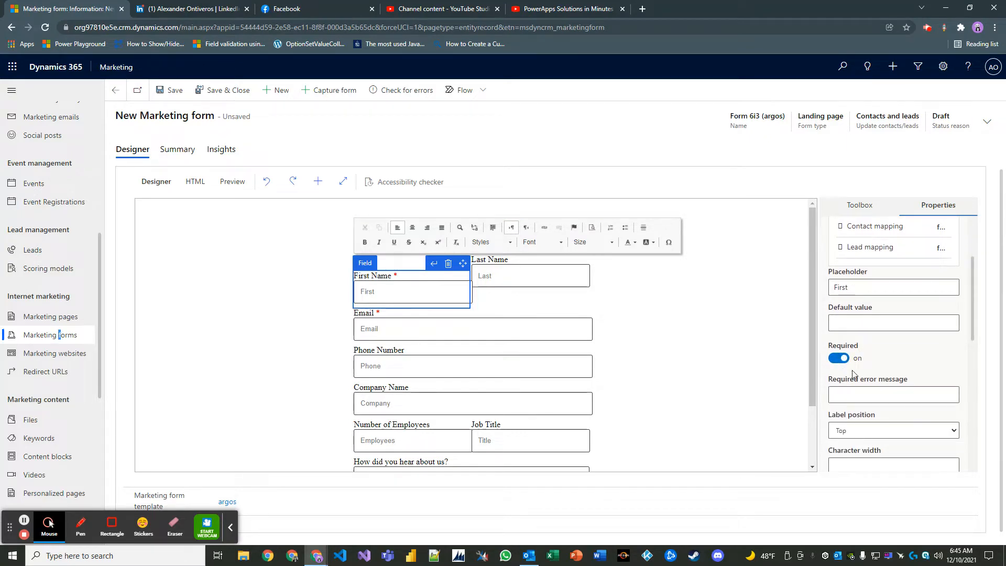
Step: Examine the First Name field's mapping, error message, character limit and spacing properties, and look at the form's HTML source
{"action": "scroll", "coordinate": [872, 355], "scroll_direction": "up", "scroll_amount": 2}
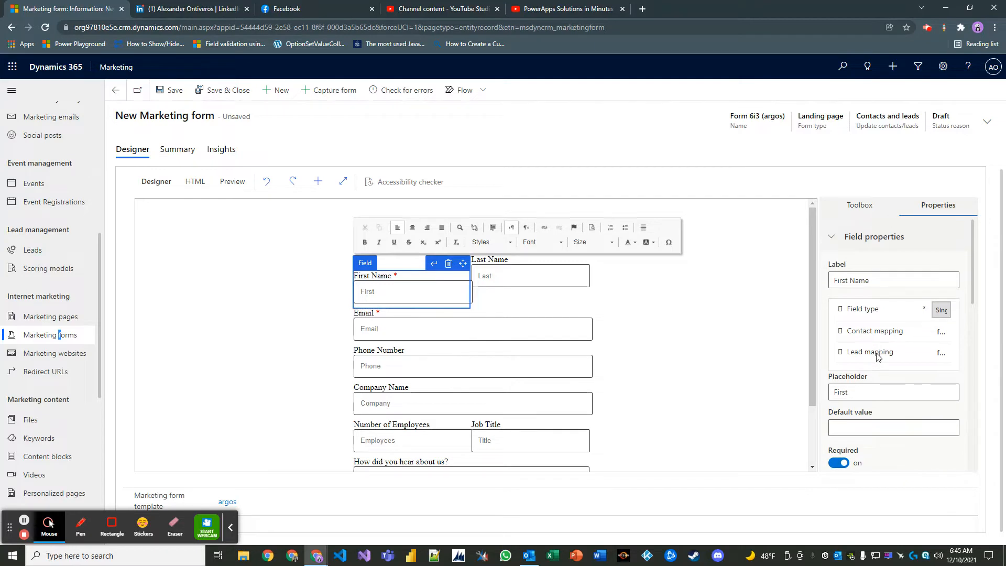
{"action": "scroll", "coordinate": [878, 357], "scroll_direction": "down", "scroll_amount": 3}
{"action": "left_click", "coordinate": [857, 347]}
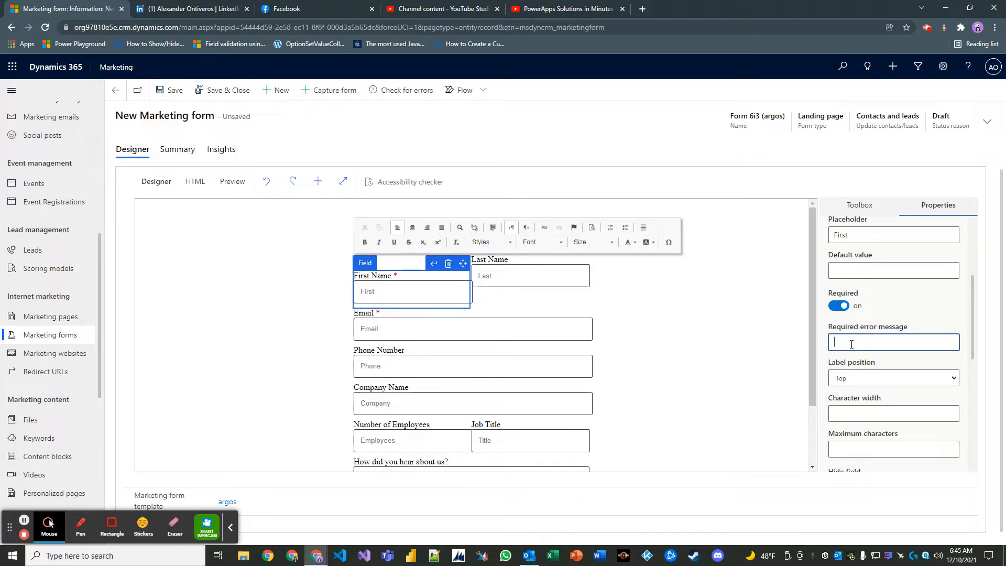
{"action": "scroll", "coordinate": [859, 343], "scroll_direction": "down", "scroll_amount": 1}
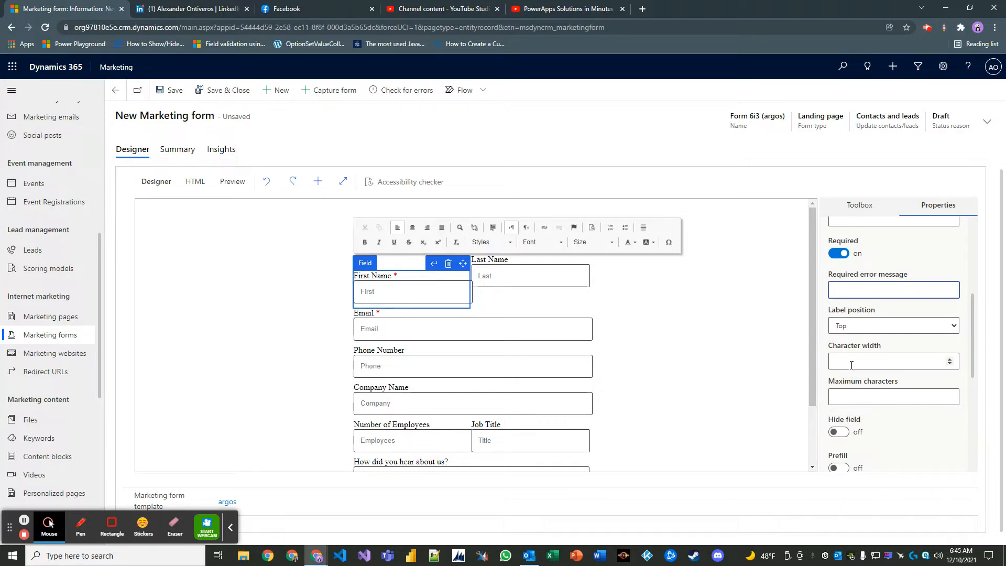
{"action": "left_click", "coordinate": [844, 396]}
{"action": "scroll", "coordinate": [860, 383], "scroll_direction": "down", "scroll_amount": 2}
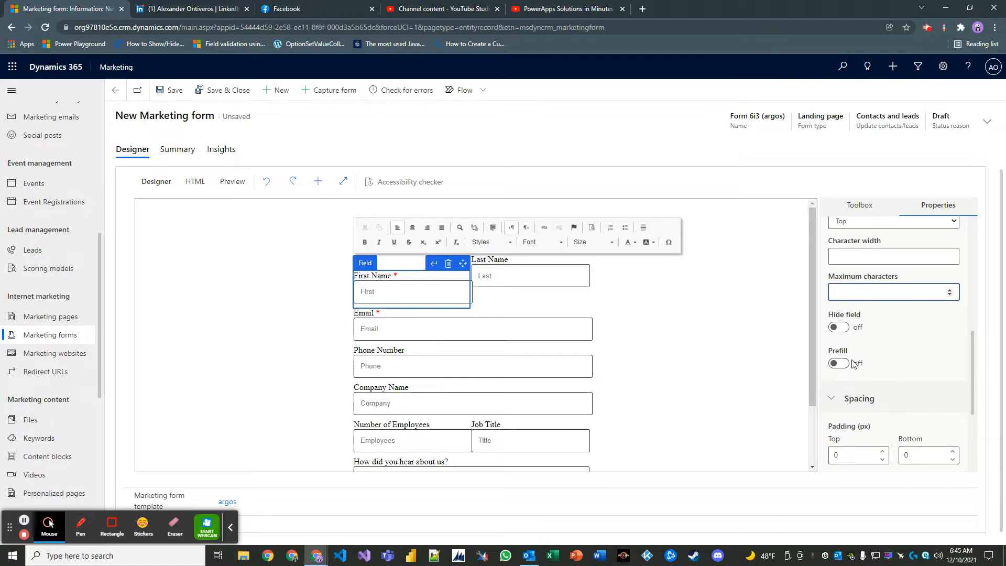
{"action": "scroll", "coordinate": [867, 350], "scroll_direction": "down", "scroll_amount": 3}
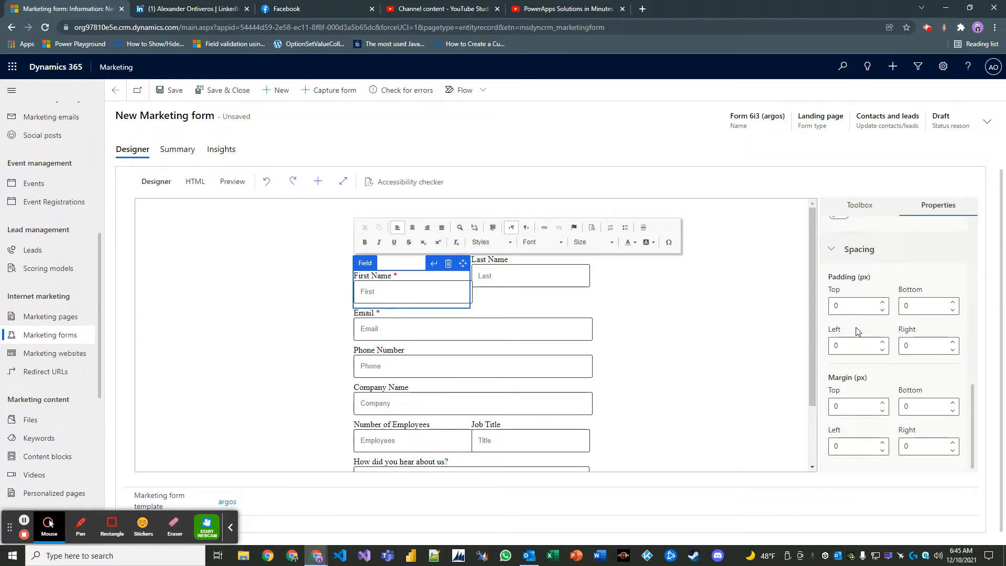
{"action": "scroll", "coordinate": [857, 331], "scroll_direction": "up", "scroll_amount": 5}
{"action": "left_click", "coordinate": [859, 351]}
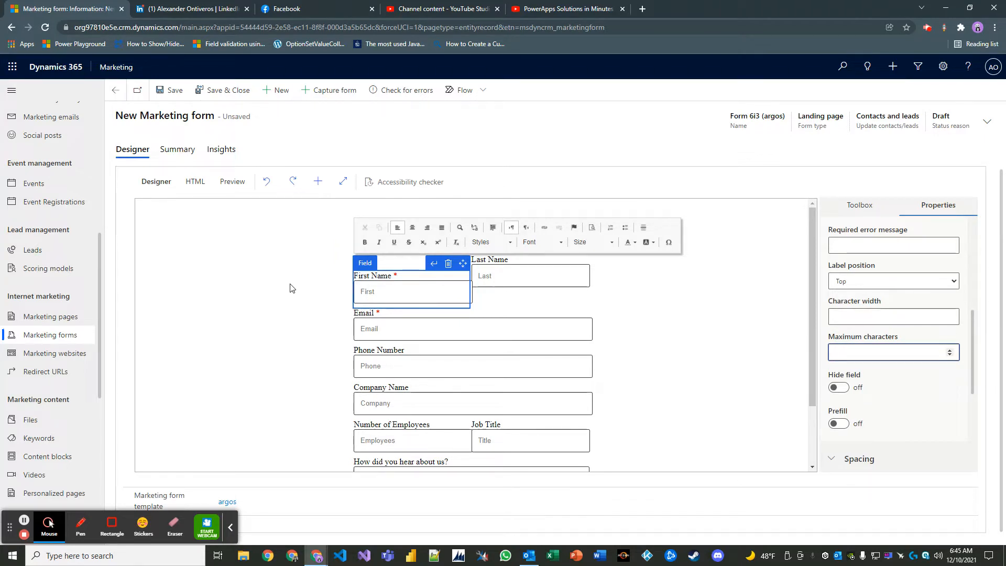
{"action": "left_click", "coordinate": [194, 181]}
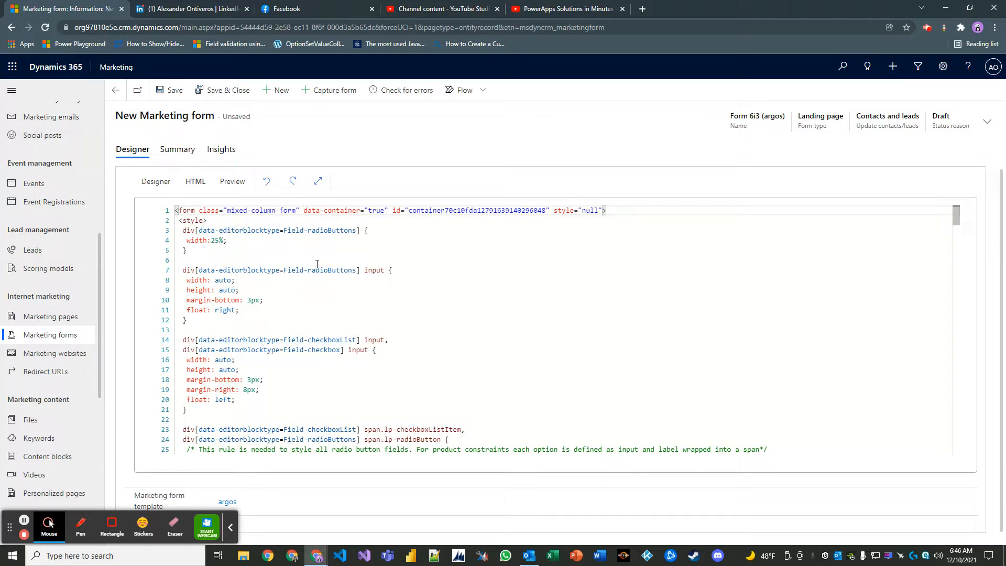
{"action": "left_click", "coordinate": [155, 181]}
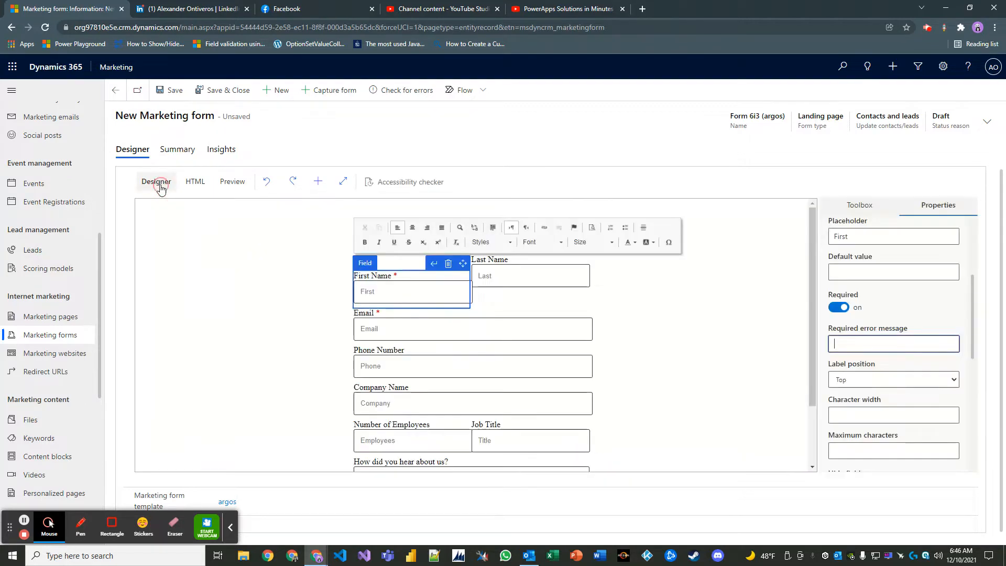
Step: Make the Last Name field required on the form
{"action": "left_click", "coordinate": [498, 279]}
{"action": "left_click", "coordinate": [497, 280]}
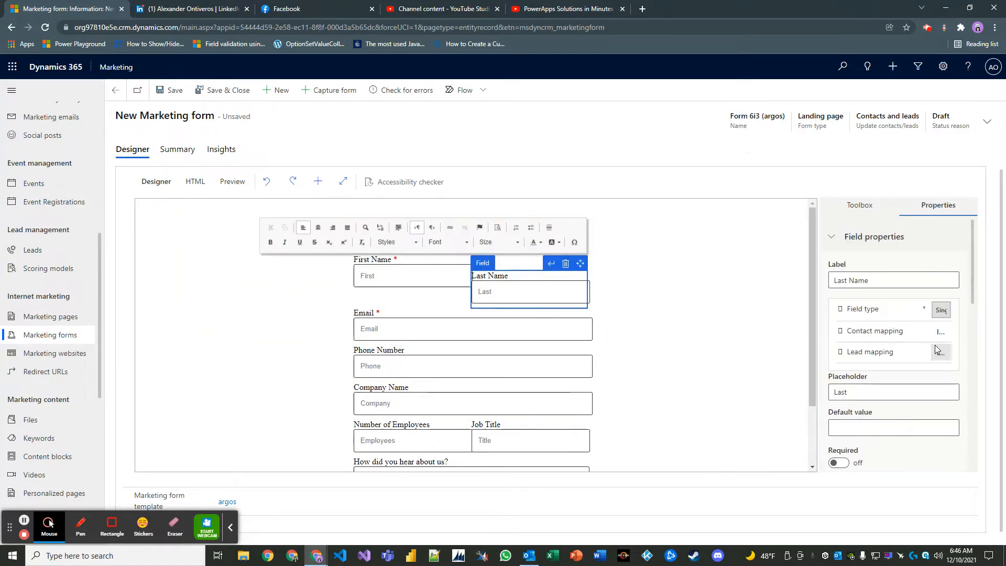
{"action": "scroll", "coordinate": [857, 361], "scroll_direction": "down", "scroll_amount": 2}
{"action": "left_click", "coordinate": [857, 362]}
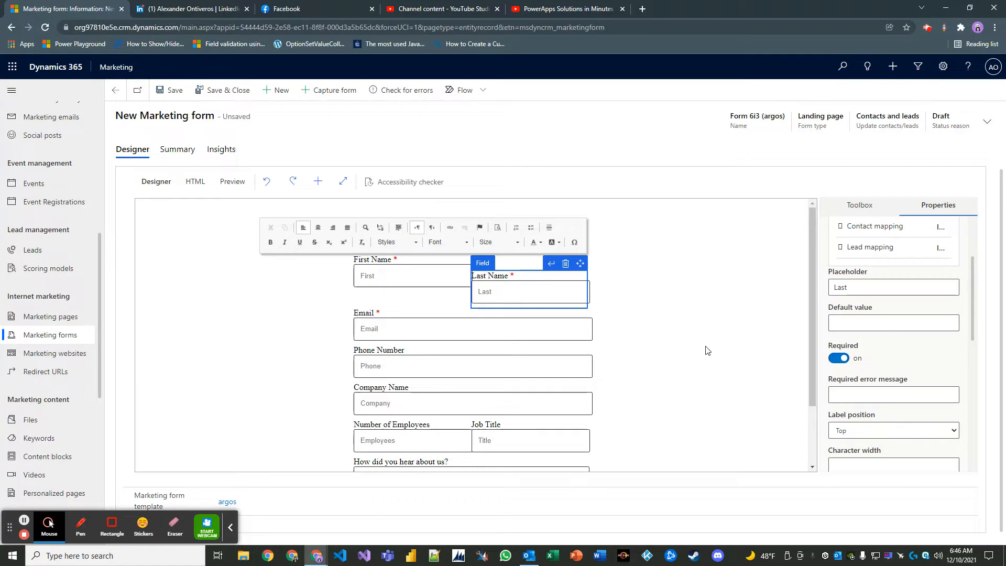
{"action": "left_click", "coordinate": [690, 309]}
Step: Examine the basic elements, advanced elements and contact fields available for adding to the form
{"action": "scroll", "coordinate": [559, 310], "scroll_direction": "down", "scroll_amount": 2}
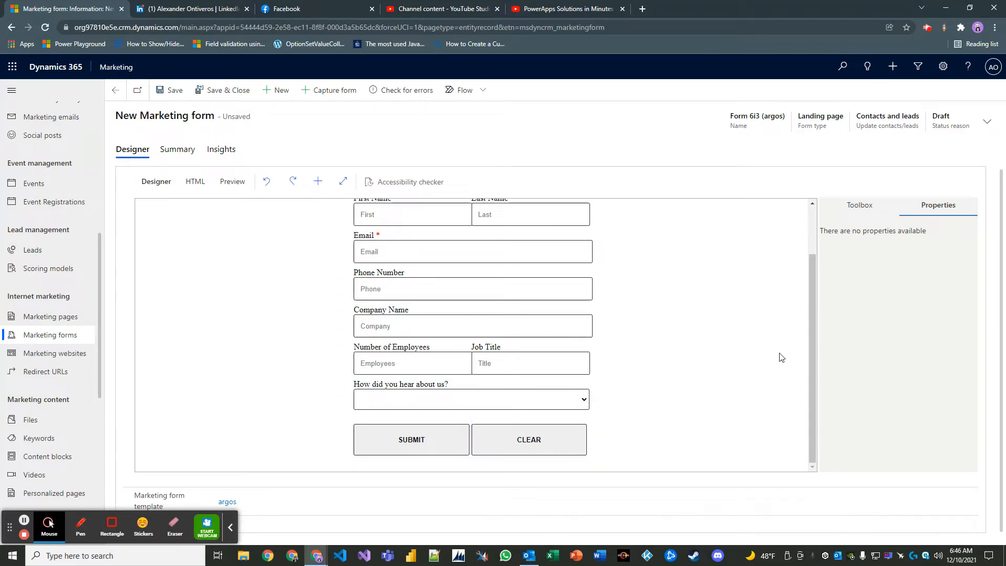
{"action": "left_click", "coordinate": [860, 205]}
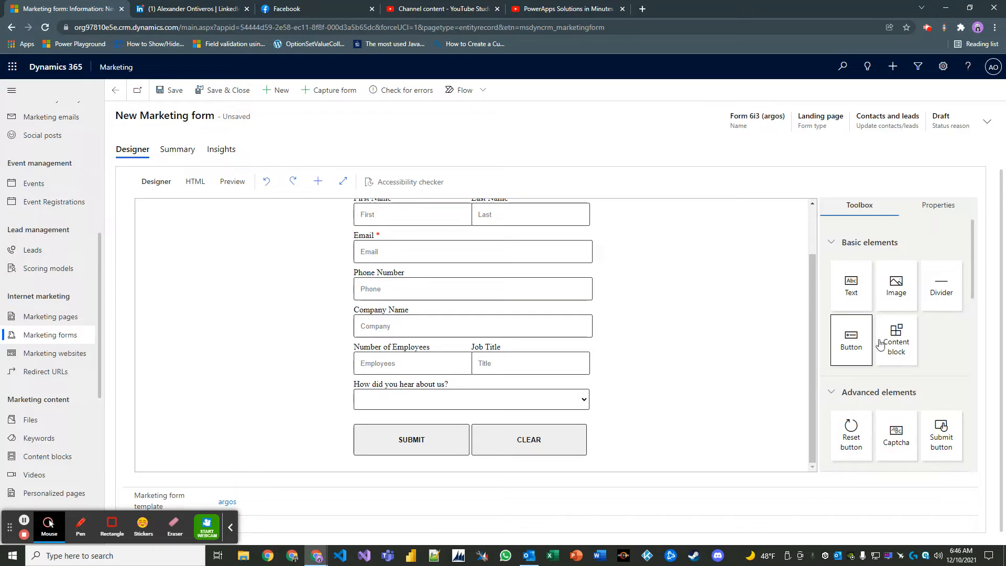
{"action": "scroll", "coordinate": [898, 326], "scroll_direction": "down", "scroll_amount": 2}
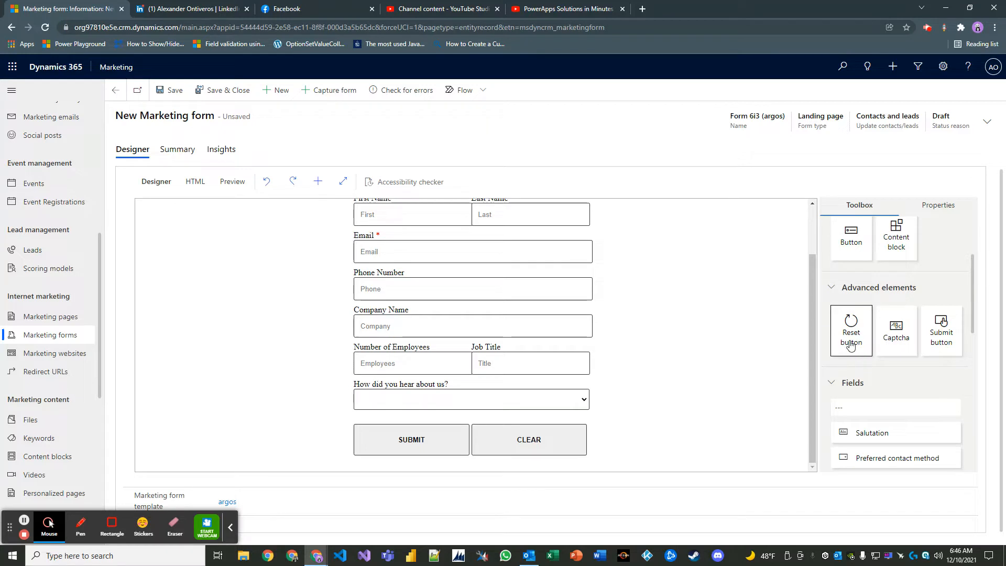
{"action": "left_click_drag", "start_coordinate": [851, 344], "coordinate": [539, 442]}
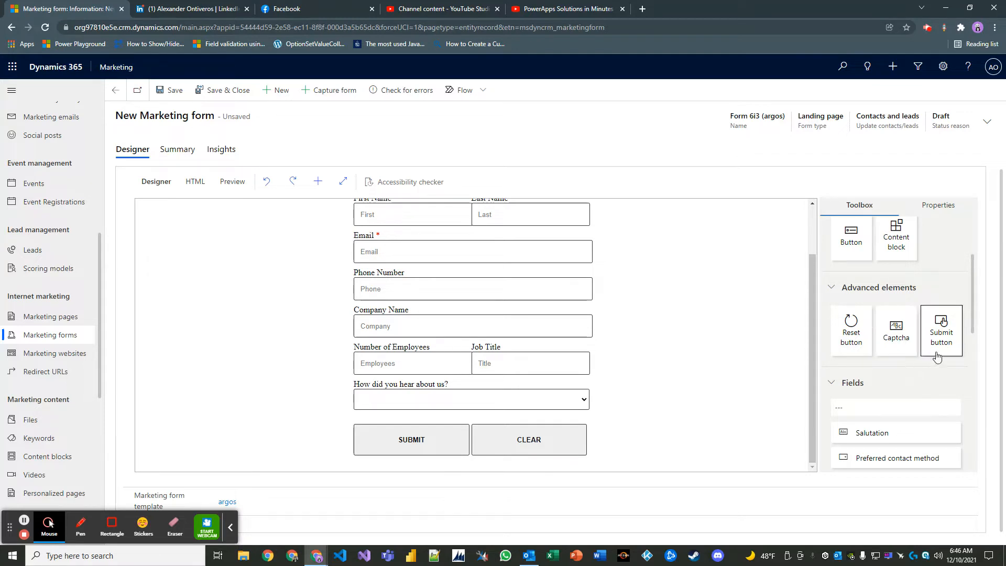
{"action": "scroll", "coordinate": [907, 365], "scroll_direction": "down", "scroll_amount": 1}
{"action": "scroll", "coordinate": [907, 365], "scroll_direction": "down", "scroll_amount": 5}
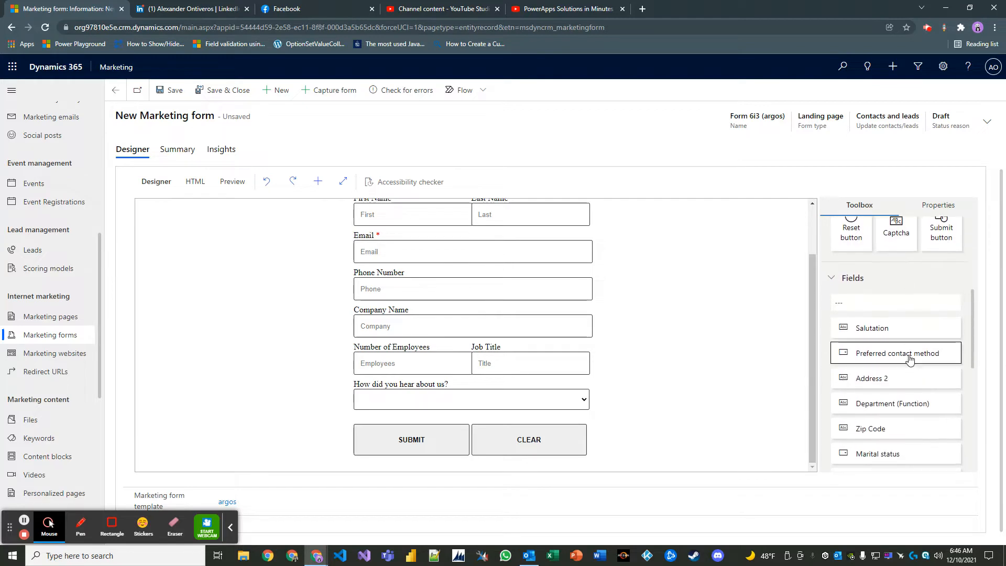
{"action": "scroll", "coordinate": [889, 340], "scroll_direction": "down", "scroll_amount": 2}
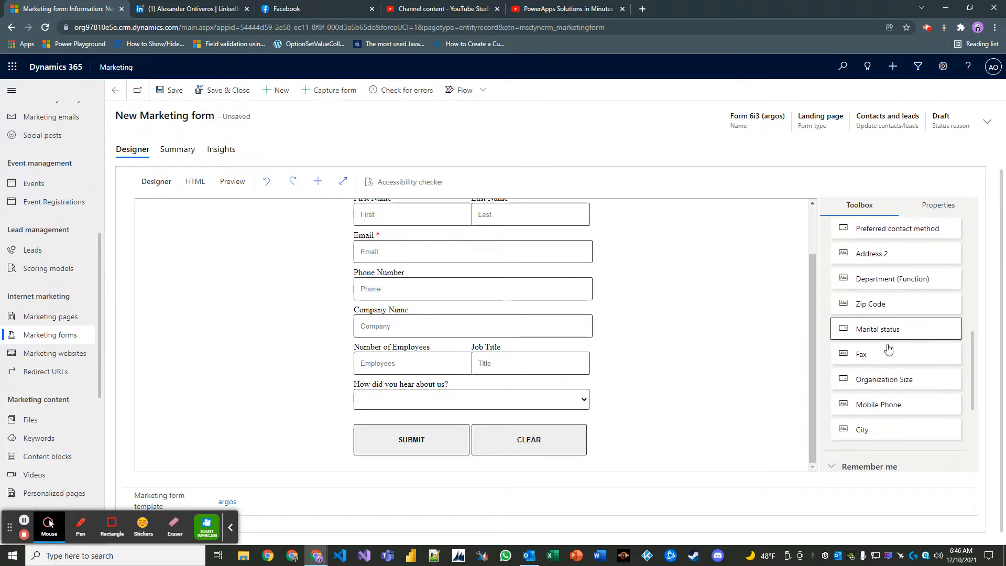
{"action": "scroll", "coordinate": [890, 386], "scroll_direction": "up", "scroll_amount": 5}
{"action": "scroll", "coordinate": [889, 394], "scroll_direction": "up", "scroll_amount": 2}
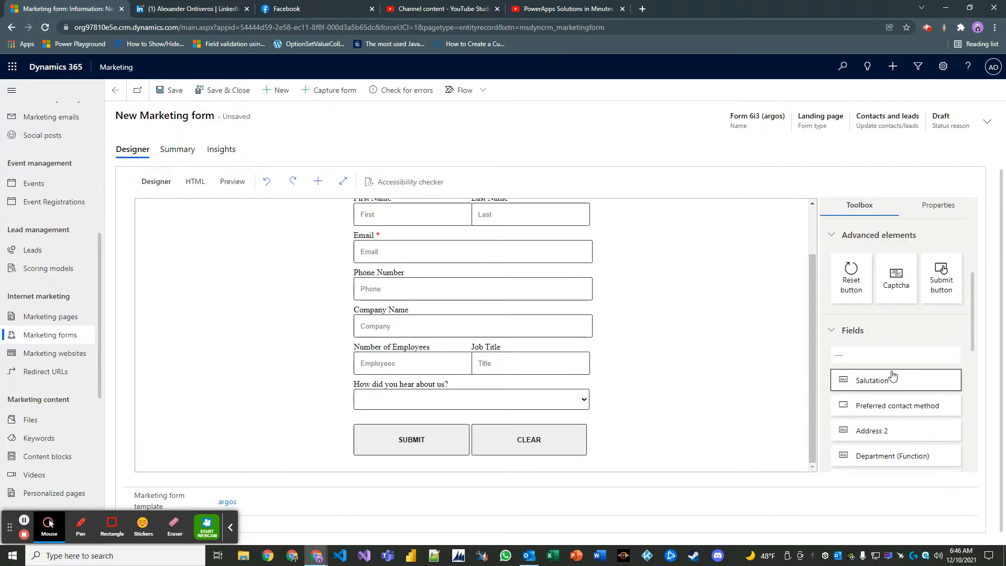
Step: Look up the Country field and add it to the form between Phone Number and Company Name
{"action": "left_click", "coordinate": [899, 356]}
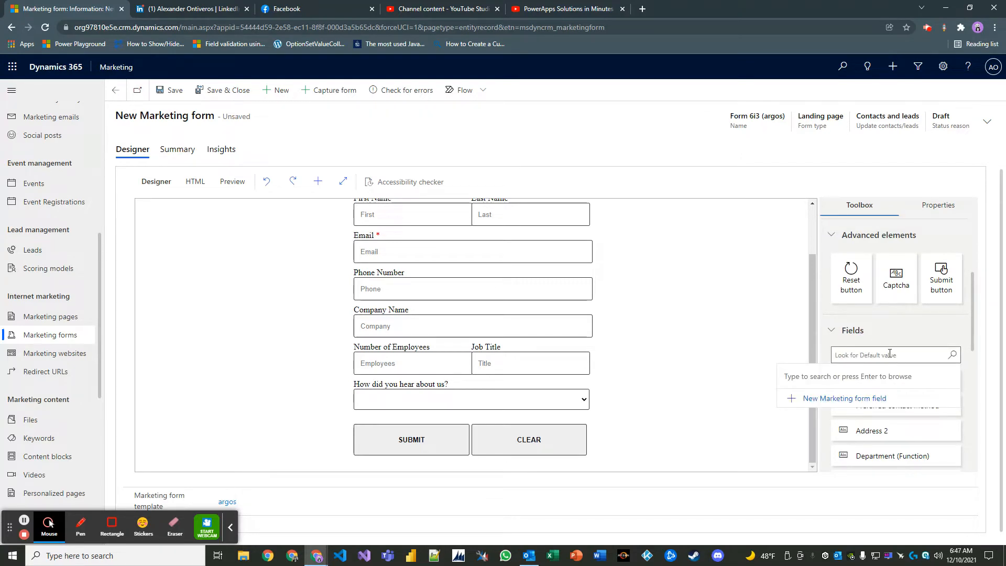
{"action": "type", "text": "country"}
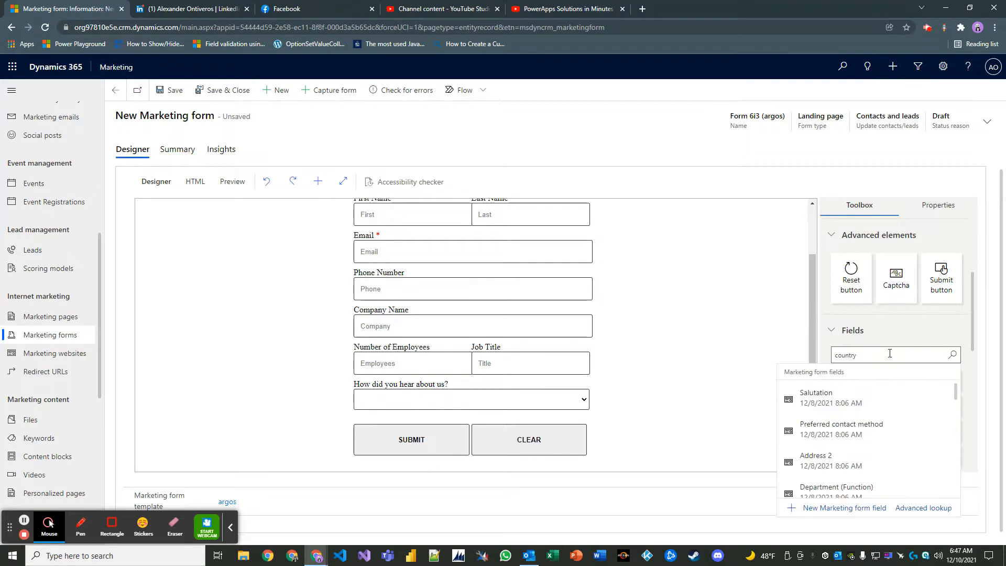
{"action": "left_click", "coordinate": [823, 398]}
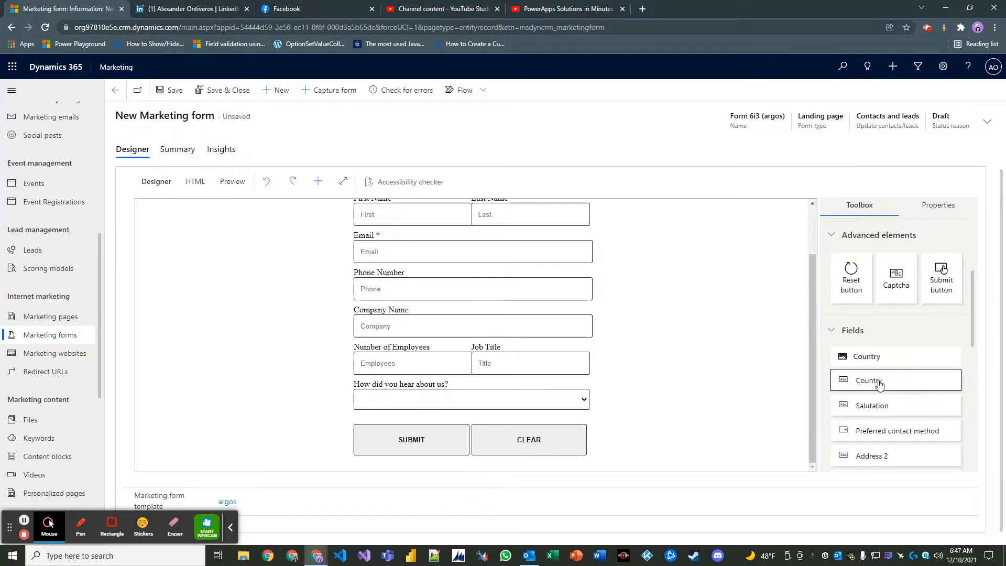
{"action": "left_click_drag", "start_coordinate": [878, 384], "coordinate": [459, 325]}
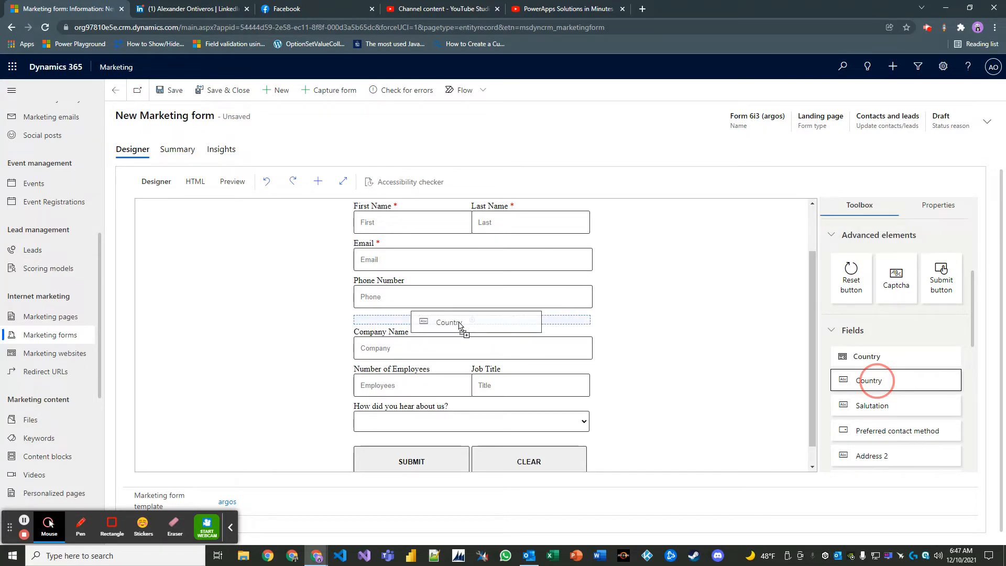
{"action": "left_click_drag", "start_coordinate": [459, 325], "coordinate": [465, 328]}
{"action": "left_click", "coordinate": [639, 344]}
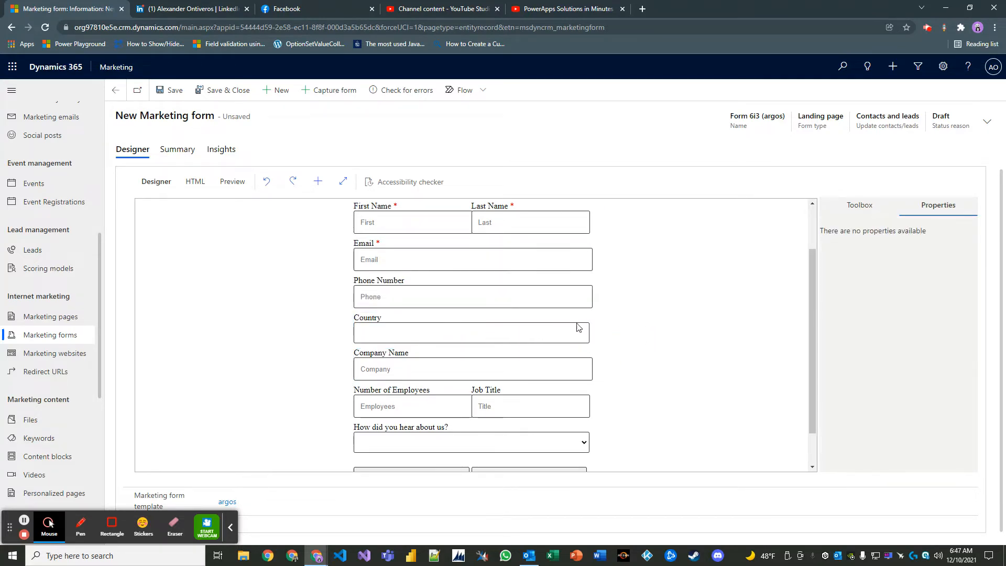
Step: Check the form layout and preview the whole form in the desktop view
{"action": "scroll", "coordinate": [659, 363], "scroll_direction": "down", "scroll_amount": 1}
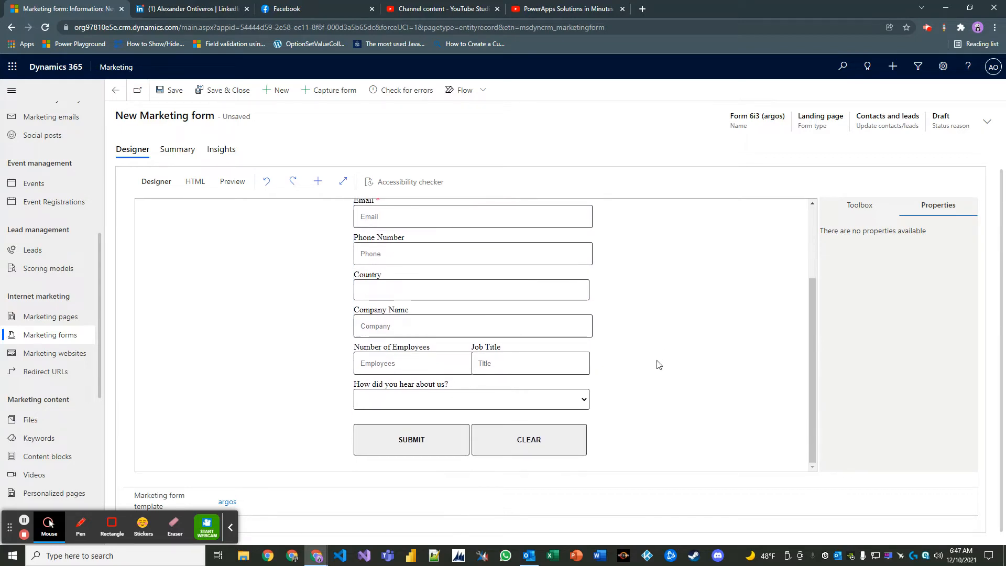
{"action": "scroll", "coordinate": [659, 363], "scroll_direction": "up", "scroll_amount": 2}
{"action": "scroll", "coordinate": [629, 356], "scroll_direction": "down", "scroll_amount": 2}
{"action": "left_click", "coordinate": [233, 183]}
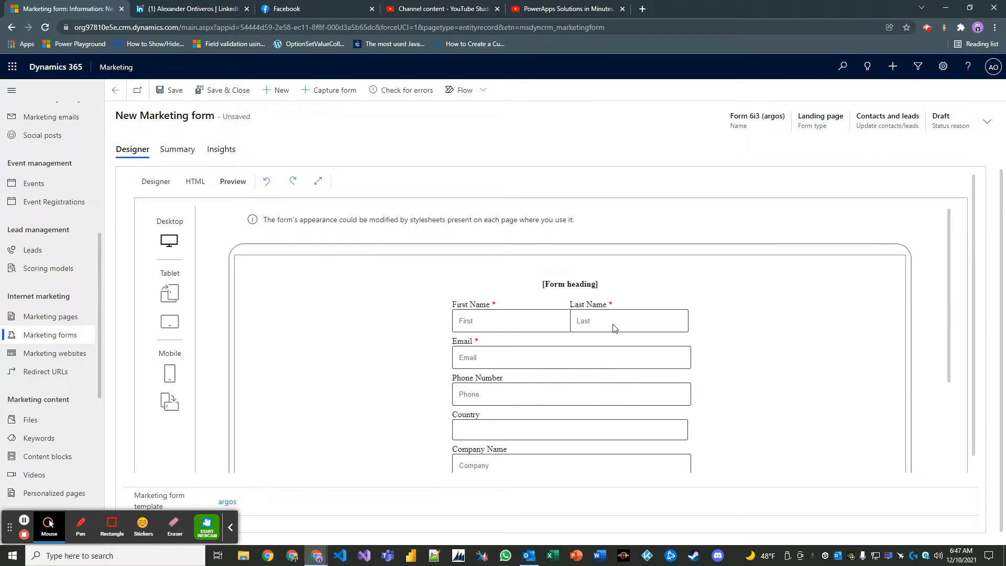
{"action": "scroll", "coordinate": [815, 352], "scroll_direction": "down", "scroll_amount": 3}
{"action": "scroll", "coordinate": [789, 348], "scroll_direction": "up", "scroll_amount": 3}
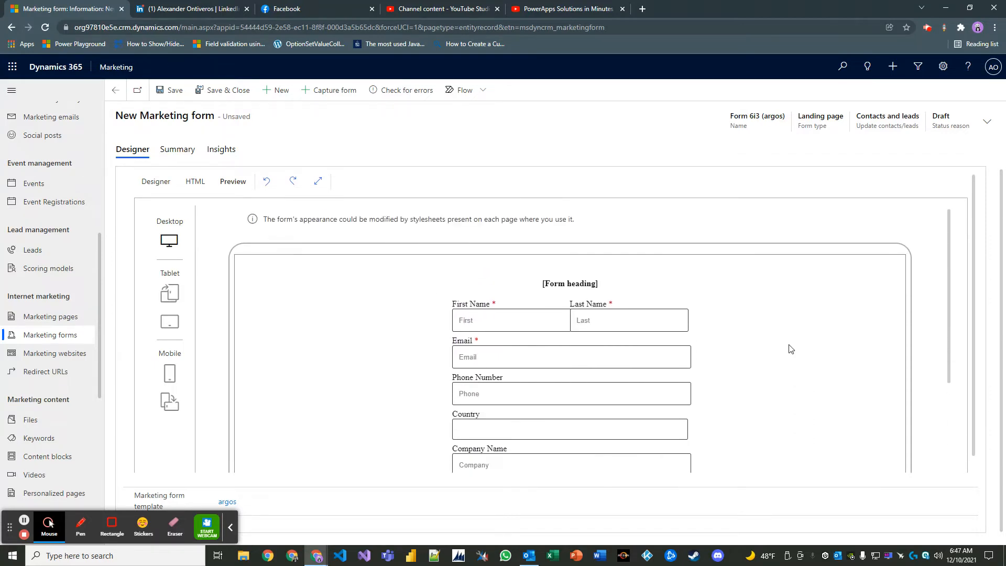
Step: Rename the marketing form as "Contact & Lead Information Form"
{"action": "scroll", "coordinate": [791, 349], "scroll_direction": "down", "scroll_amount": 2}
{"action": "scroll", "coordinate": [784, 346], "scroll_direction": "up", "scroll_amount": 2}
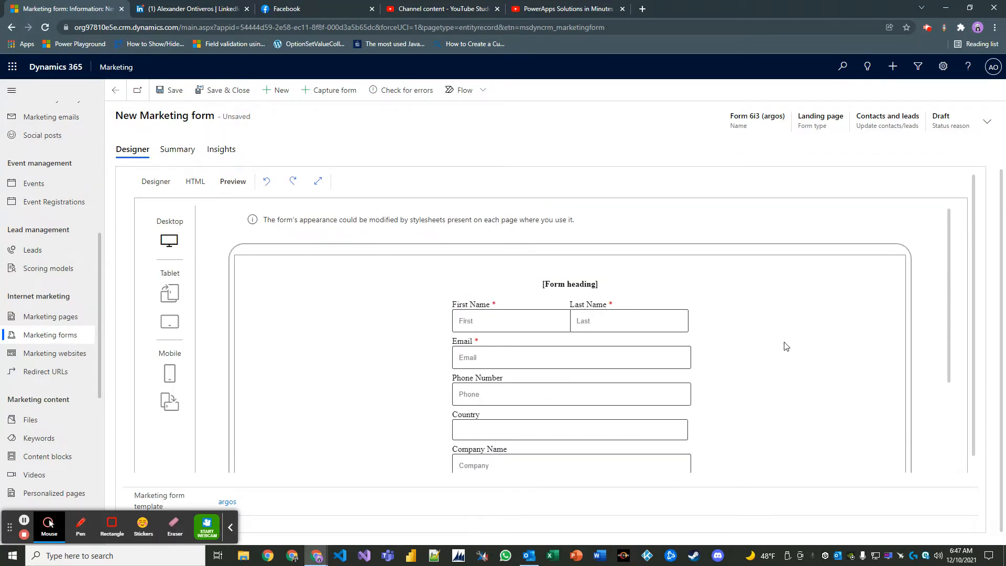
{"action": "left_click", "coordinate": [987, 122]}
{"action": "left_click", "coordinate": [944, 150]}
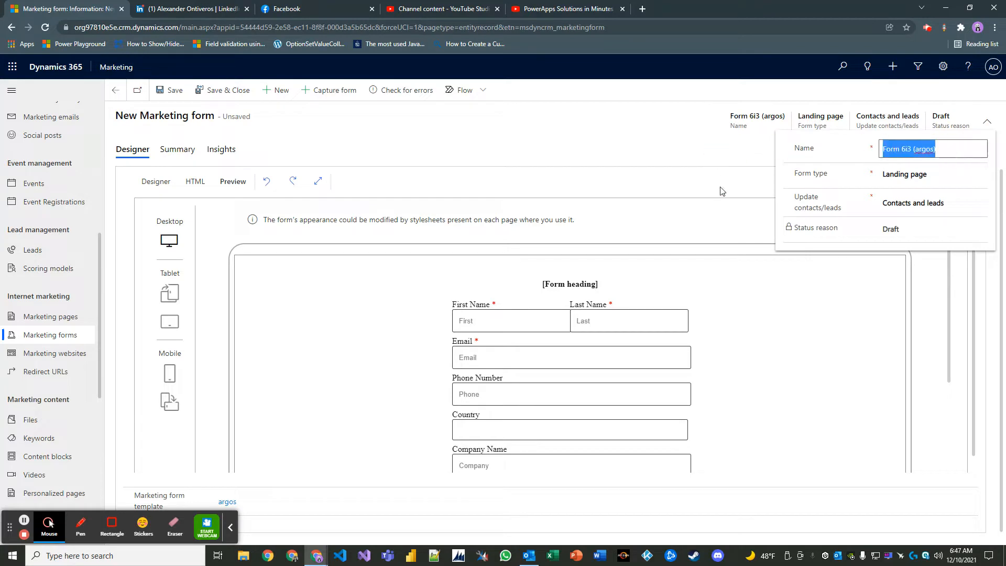
{"action": "key", "text": "BackSpace"}
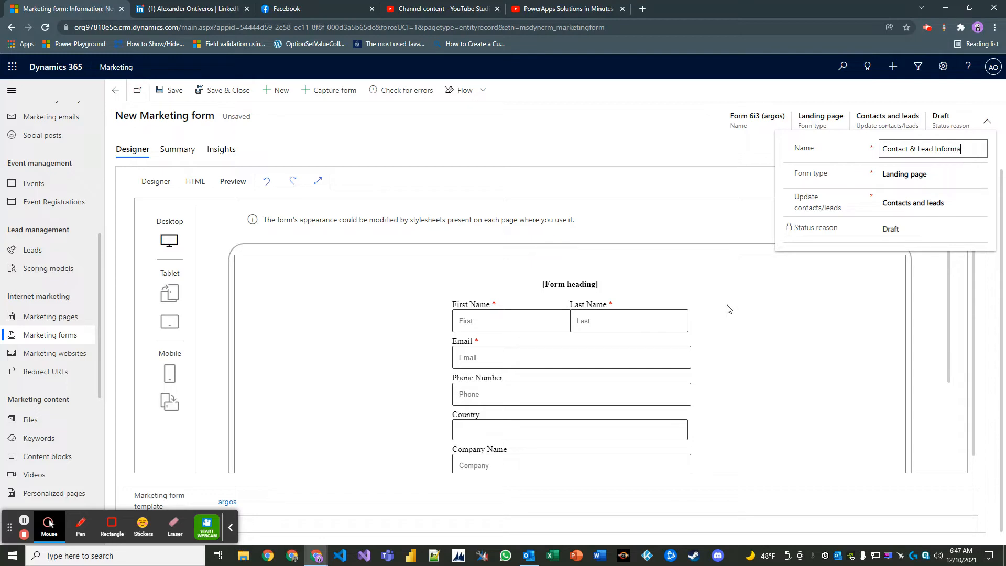
{"action": "type", "text": "rm"}
Step: Review the form type choices, keeping Landing page, and choose Contacts and leads as the records the form updates
{"action": "left_click", "coordinate": [906, 176]}
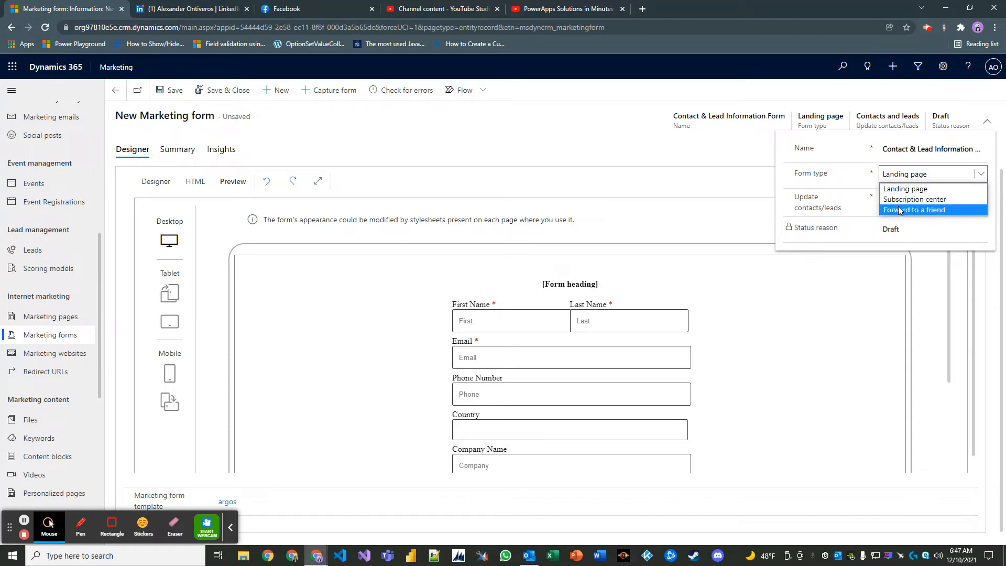
{"action": "key", "text": "Escape"}
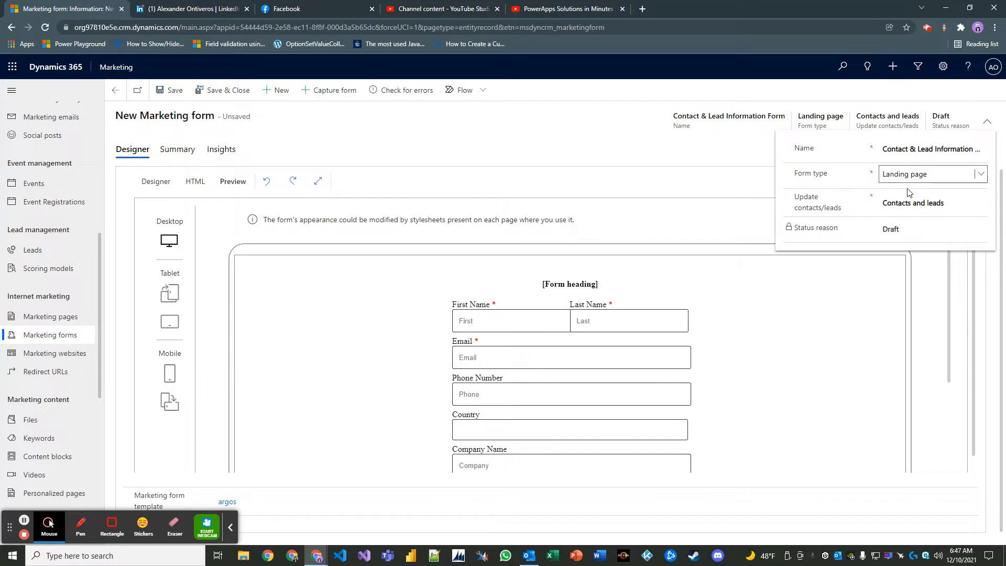
{"action": "left_click", "coordinate": [899, 208]}
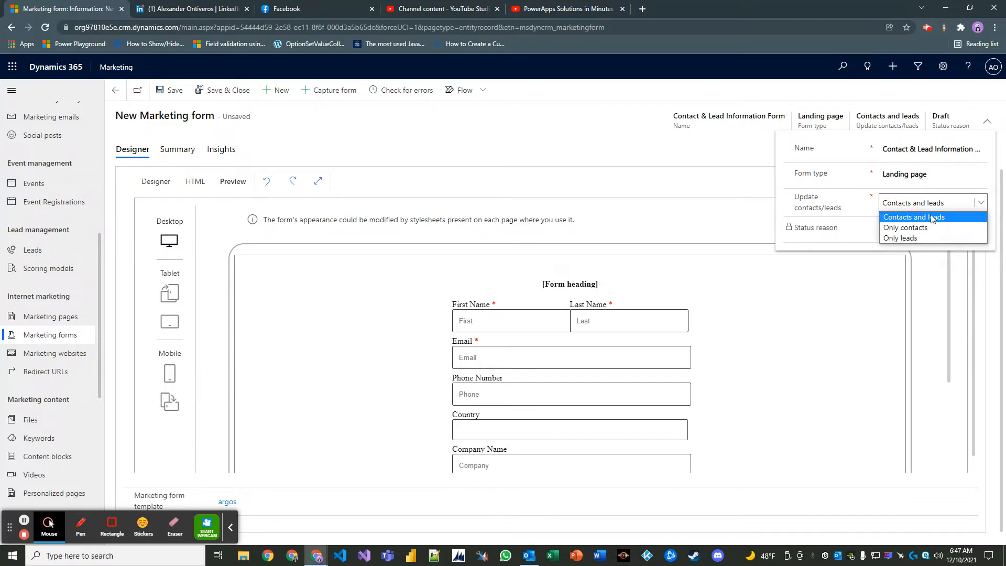
{"action": "left_click", "coordinate": [895, 221]}
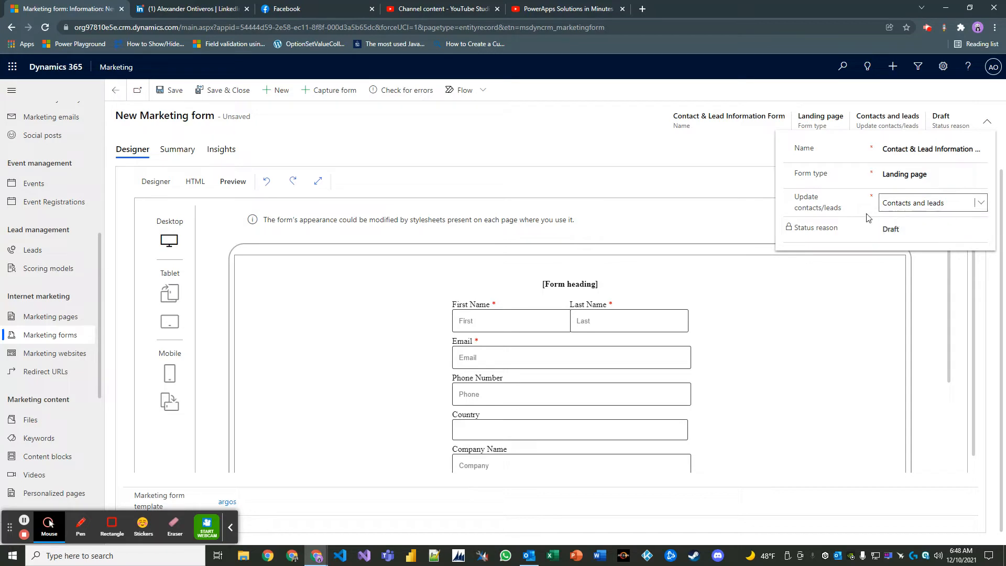
{"action": "left_click", "coordinate": [673, 206]}
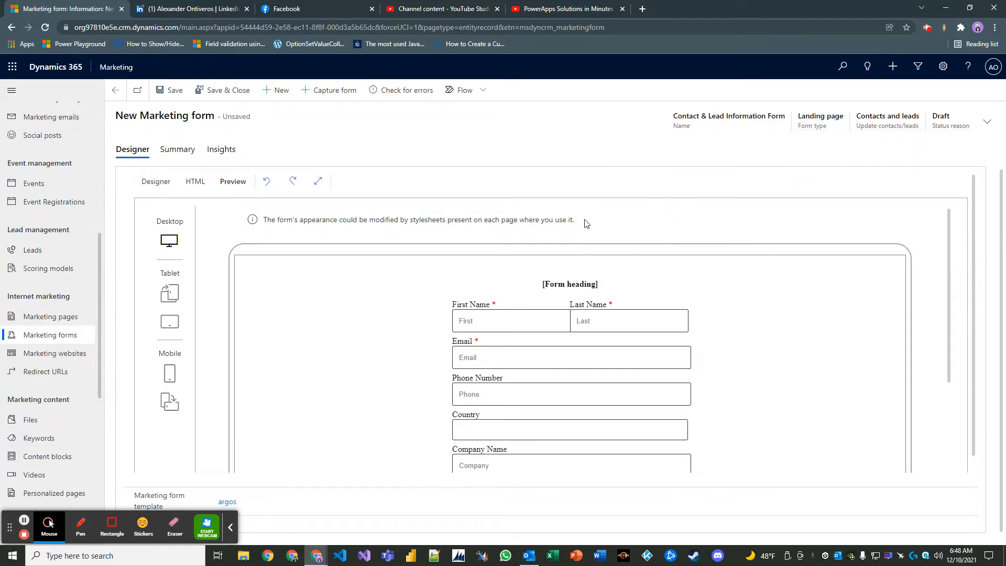
Step: Save the Contact & Lead Information Form, publish it live and look over the published layout
{"action": "left_click", "coordinate": [177, 95]}
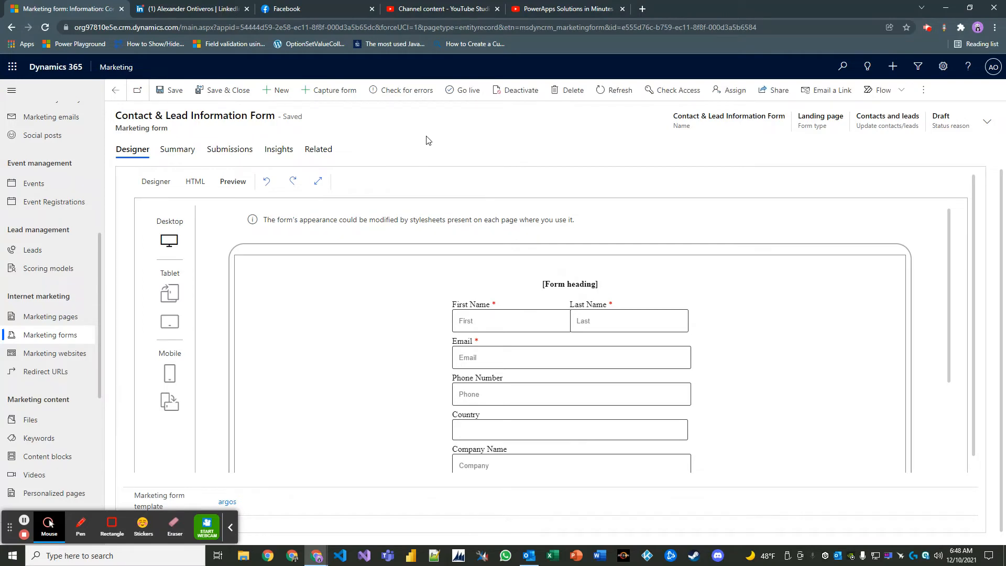
{"action": "left_click", "coordinate": [461, 93]}
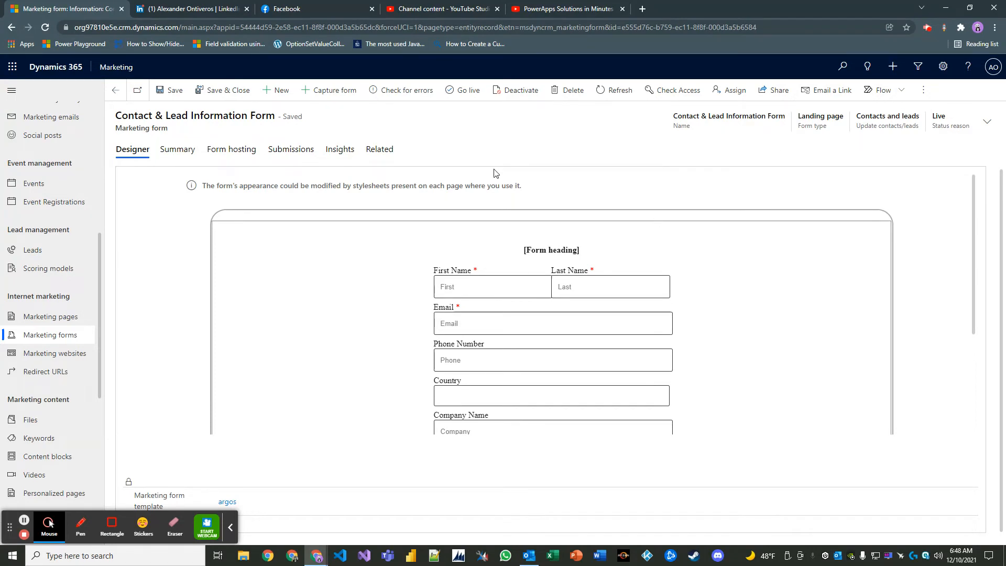
{"action": "scroll", "coordinate": [542, 287], "scroll_direction": "down", "scroll_amount": 3}
{"action": "scroll", "coordinate": [587, 312], "scroll_direction": "up", "scroll_amount": 3}
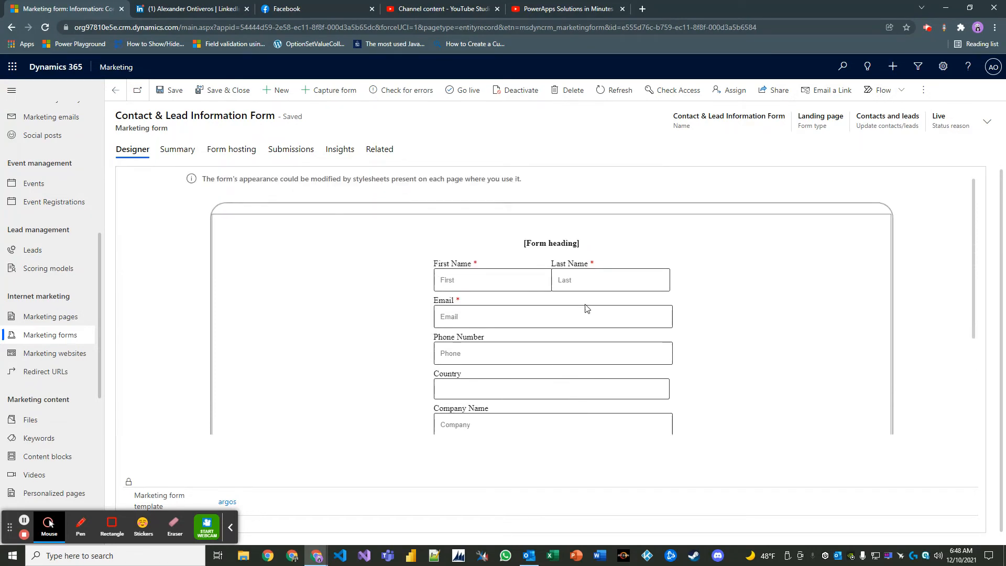
{"action": "scroll", "coordinate": [586, 296], "scroll_direction": "down", "scroll_amount": 2}
{"action": "scroll", "coordinate": [584, 293], "scroll_direction": "up", "scroll_amount": 2}
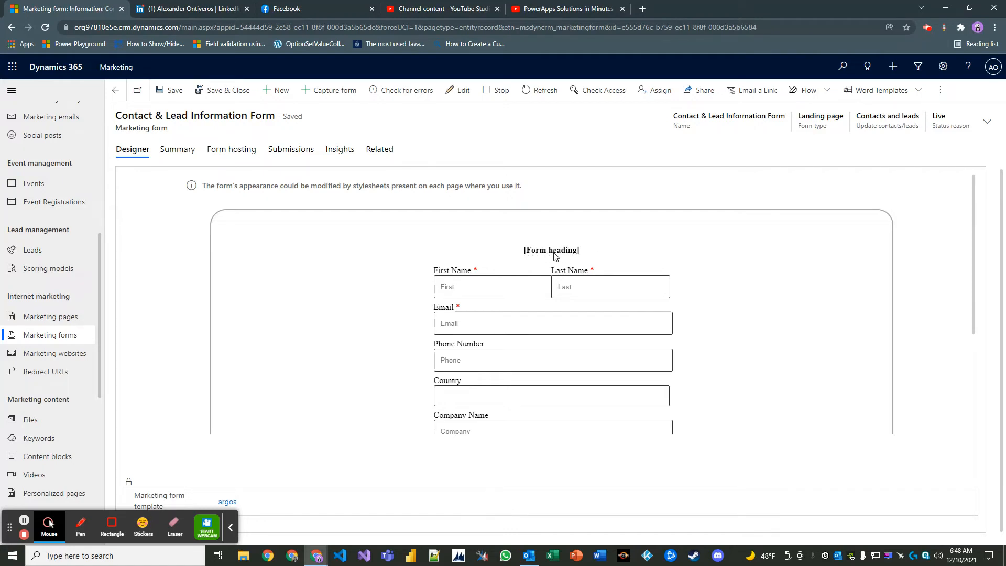
Step: Reopen the live form for editing and confirm the edit of the live record
{"action": "left_click", "coordinate": [473, 93]}
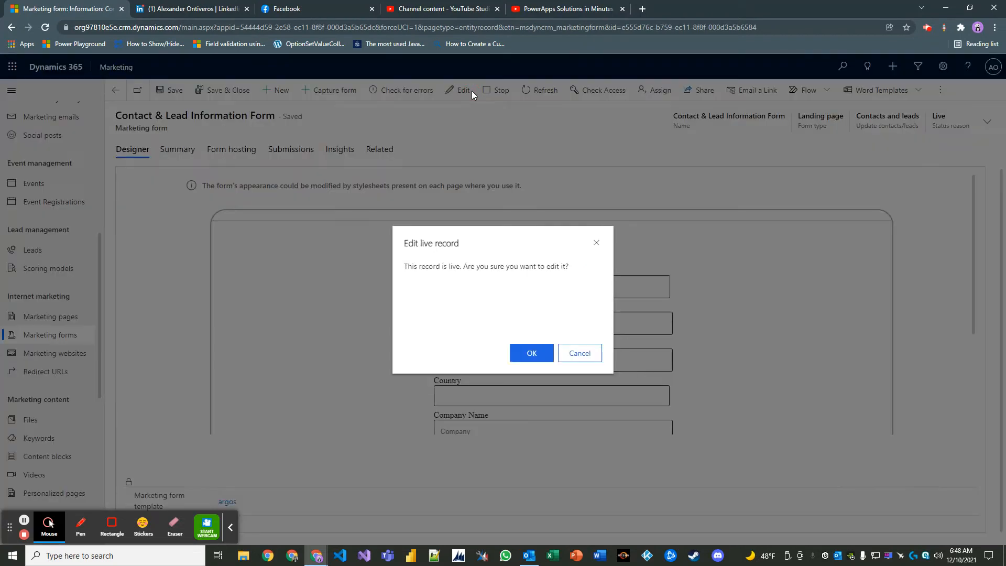
{"action": "left_click", "coordinate": [529, 356]}
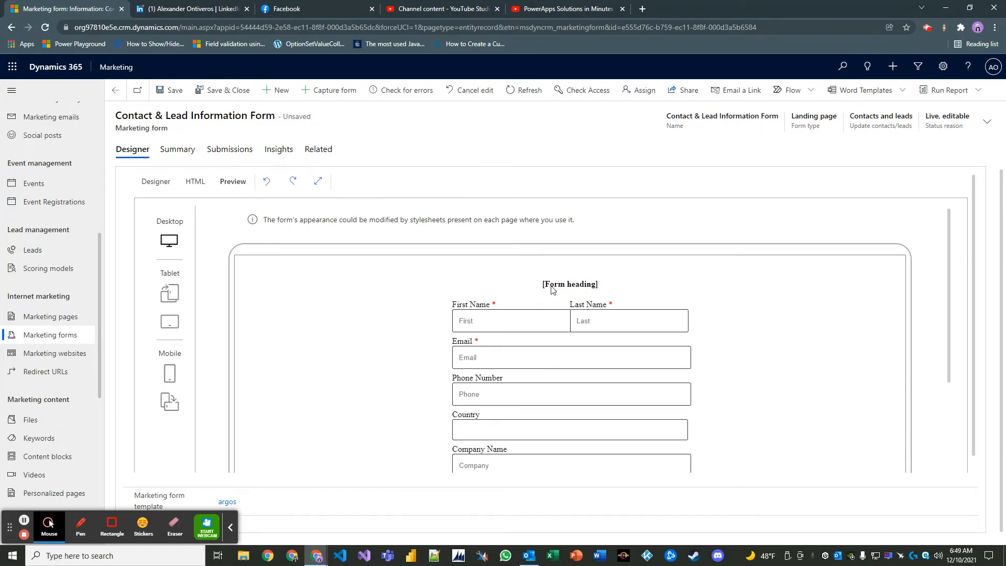
{"action": "scroll", "coordinate": [562, 299], "scroll_direction": "down", "scroll_amount": 1}
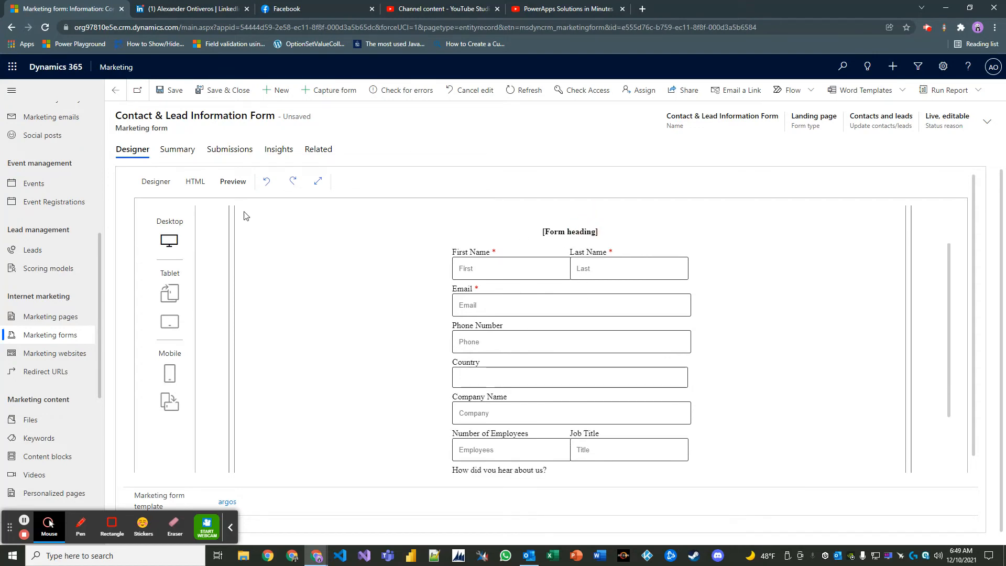
Step: Replace the placeholder form heading with "Contact Information" in the designer and save the form
{"action": "left_click", "coordinate": [156, 182]}
{"action": "left_click", "coordinate": [506, 247]}
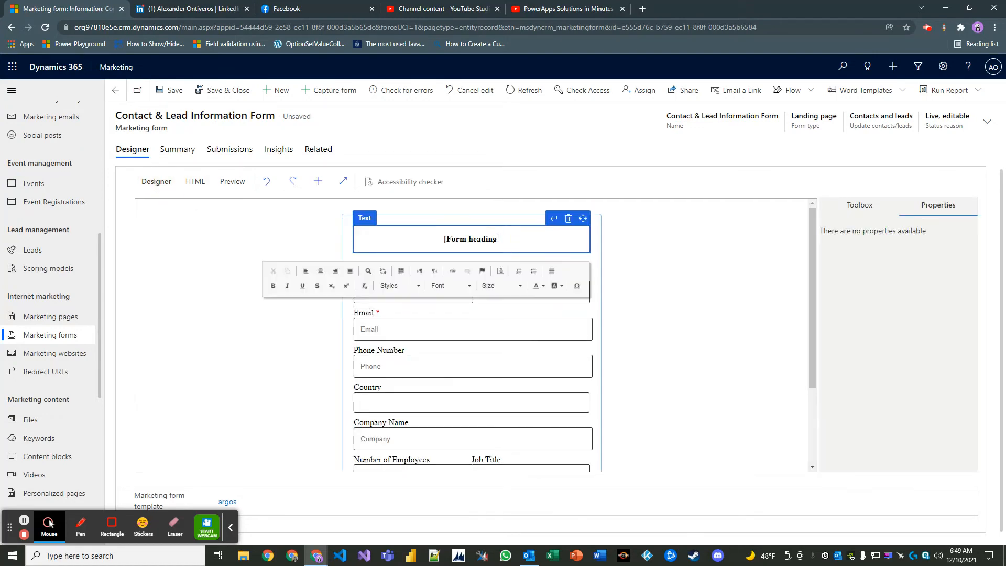
{"action": "key", "text": "BackSpace"}
{"action": "key", "text": "BackSpace"}
{"action": "key", "text": "BackSpace"}
{"action": "key", "text": "BackSpace"}
{"action": "key", "text": "BackSpace"}
{"action": "key", "text": "BackSpace"}
{"action": "key", "text": "BackSpace"}
{"action": "key", "text": "BackSpace"}
{"action": "key", "text": "BackSpace"}
{"action": "key", "text": "BackSpace"}
{"action": "key", "text": "BackSpace"}
{"action": "key", "text": "BackSpace"}
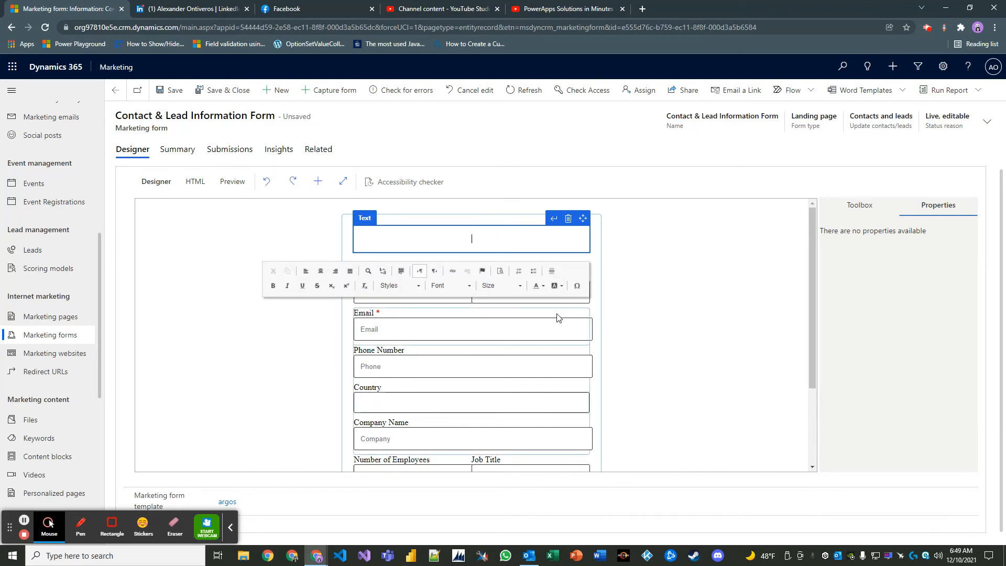
{"action": "type", "text": "Contact Information"}
{"action": "left_click", "coordinate": [653, 294]}
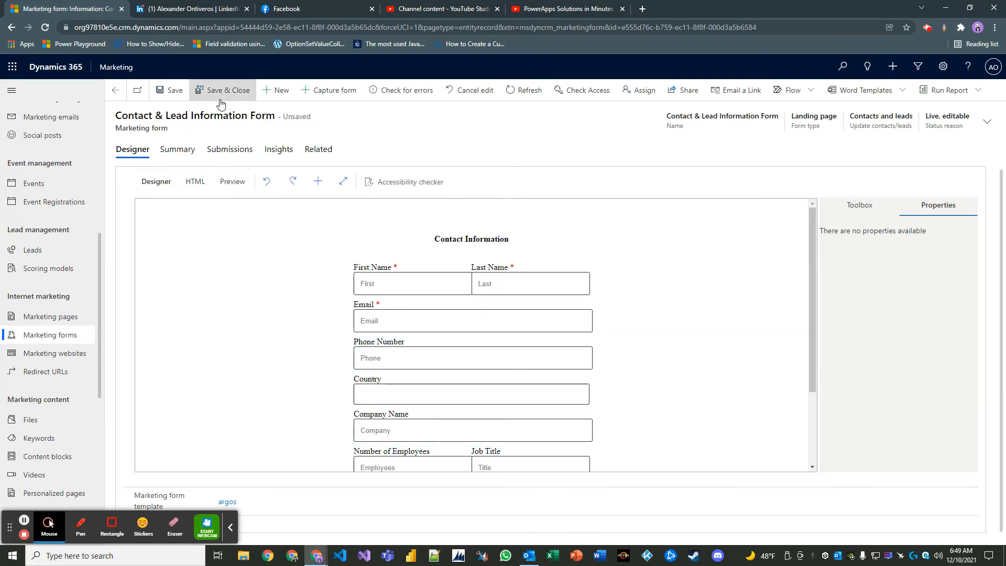
{"action": "left_click", "coordinate": [177, 92]}
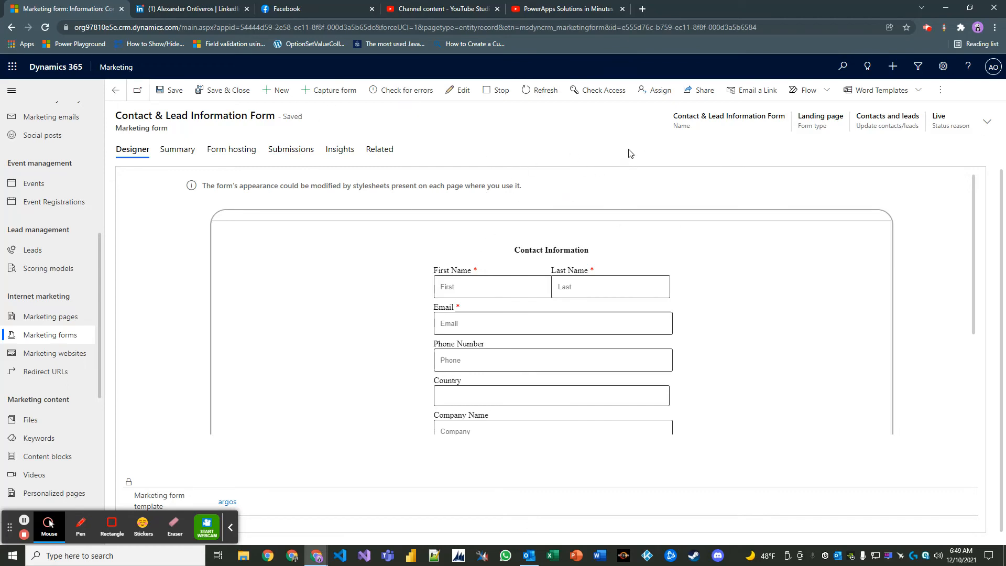
Step: Examine the whole live form, from the Contact Information heading down through the fields to the Submit and Clear buttons
{"action": "scroll", "coordinate": [640, 286], "scroll_direction": "down", "scroll_amount": 3}
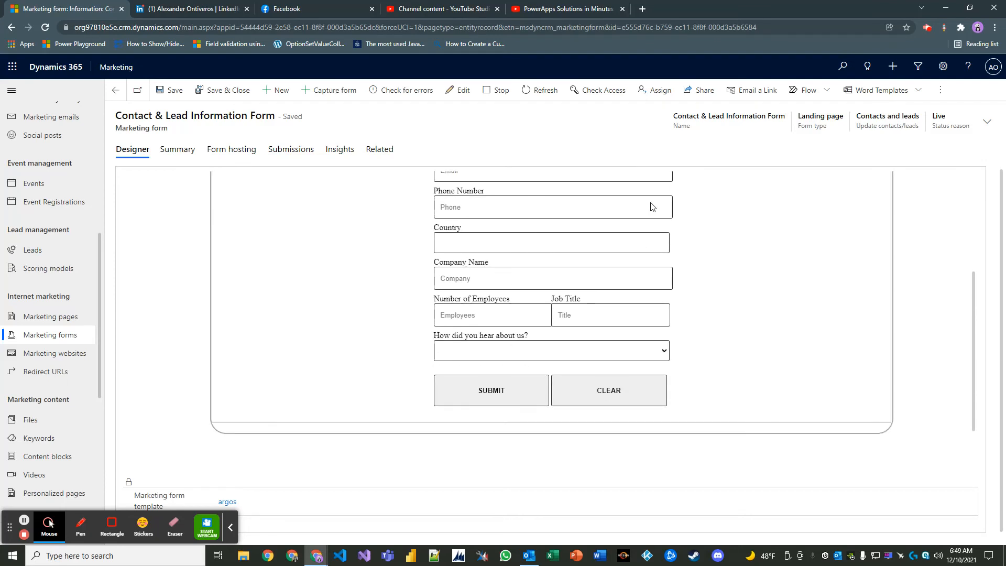
{"action": "scroll", "coordinate": [622, 287], "scroll_direction": "up", "scroll_amount": 3}
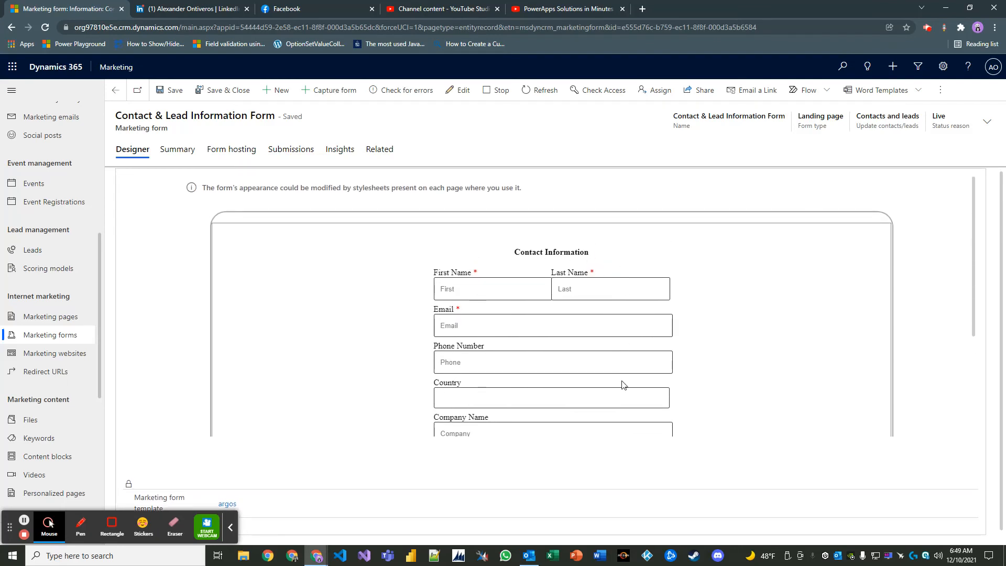
{"action": "scroll", "coordinate": [622, 383], "scroll_direction": "down", "scroll_amount": 3}
{"action": "scroll", "coordinate": [622, 314], "scroll_direction": "up", "scroll_amount": 3}
{"action": "scroll", "coordinate": [631, 273], "scroll_direction": "down", "scroll_amount": 2}
{"action": "scroll", "coordinate": [638, 242], "scroll_direction": "up", "scroll_amount": 2}
{"action": "scroll", "coordinate": [624, 281], "scroll_direction": "down", "scroll_amount": 3}
{"action": "scroll", "coordinate": [629, 252], "scroll_direction": "up", "scroll_amount": 3}
{"action": "scroll", "coordinate": [598, 292], "scroll_direction": "down", "scroll_amount": 3}
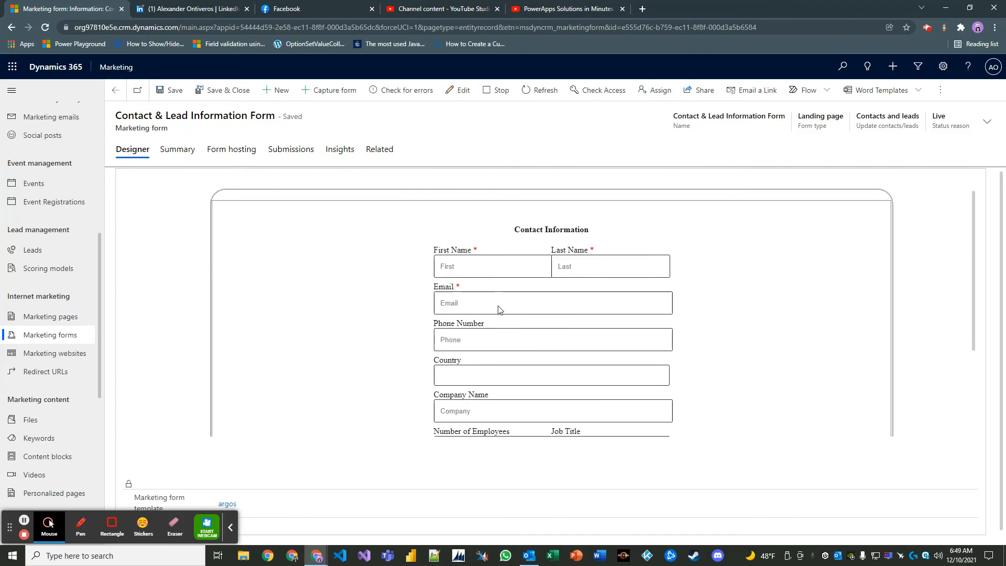
{"action": "scroll", "coordinate": [577, 321], "scroll_direction": "up", "scroll_amount": 3}
{"action": "scroll", "coordinate": [600, 332], "scroll_direction": "down", "scroll_amount": 3}
{"action": "scroll", "coordinate": [559, 361], "scroll_direction": "up", "scroll_amount": 3}
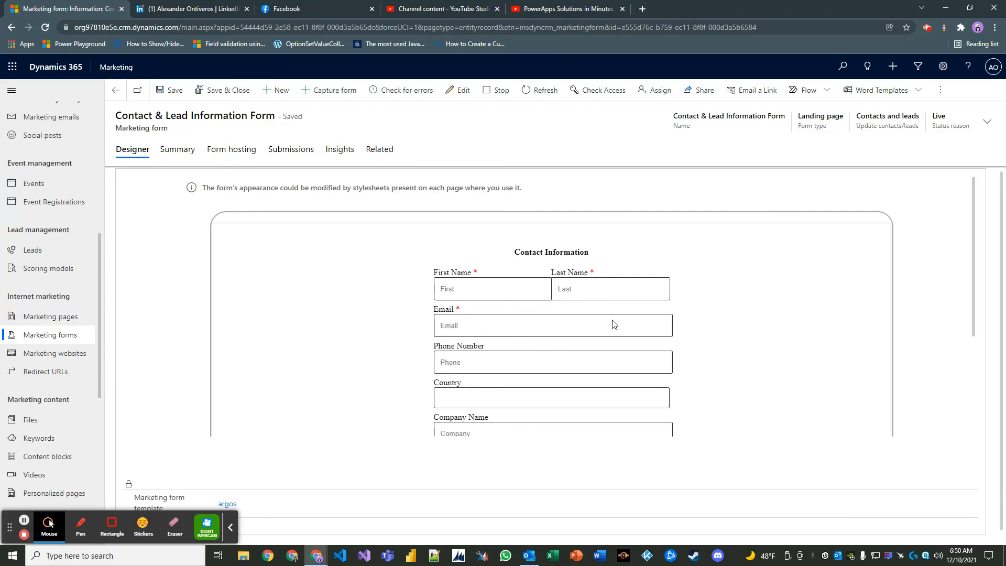
{"action": "scroll", "coordinate": [614, 325], "scroll_direction": "down", "scroll_amount": 5}
{"action": "scroll", "coordinate": [617, 327], "scroll_direction": "up", "scroll_amount": 5}
{"action": "scroll", "coordinate": [614, 326], "scroll_direction": "down", "scroll_amount": 5}
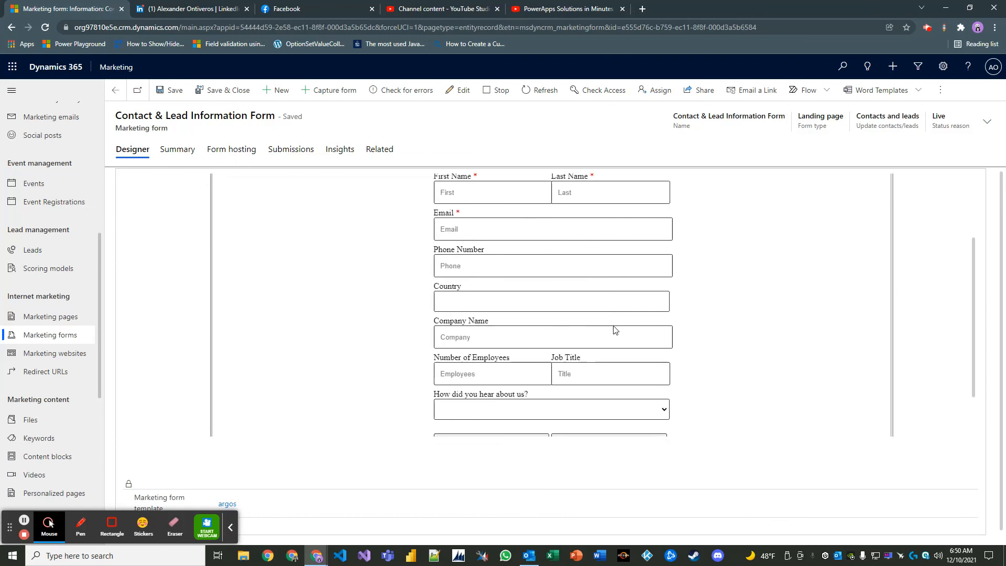
{"action": "scroll", "coordinate": [616, 329], "scroll_direction": "up", "scroll_amount": 5}
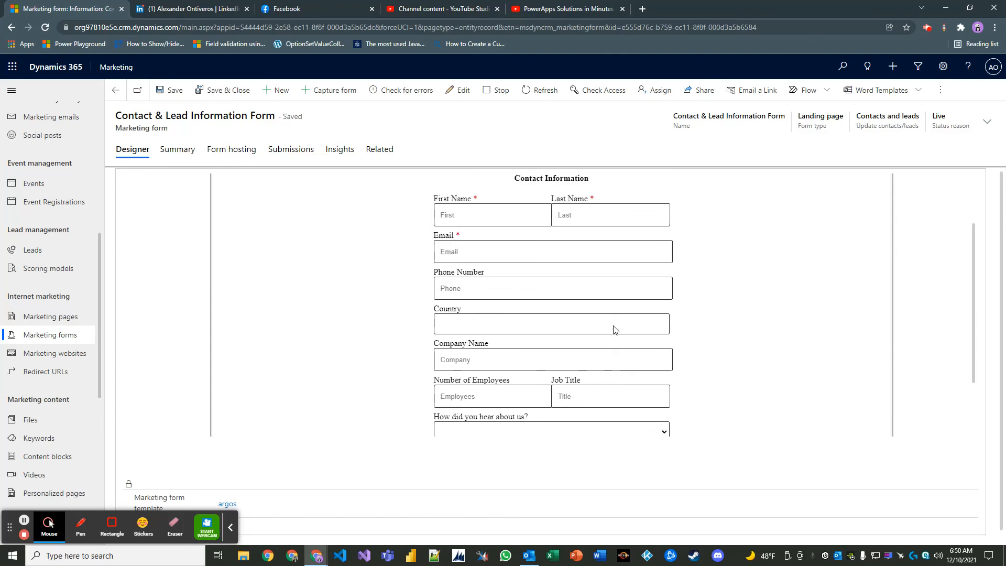